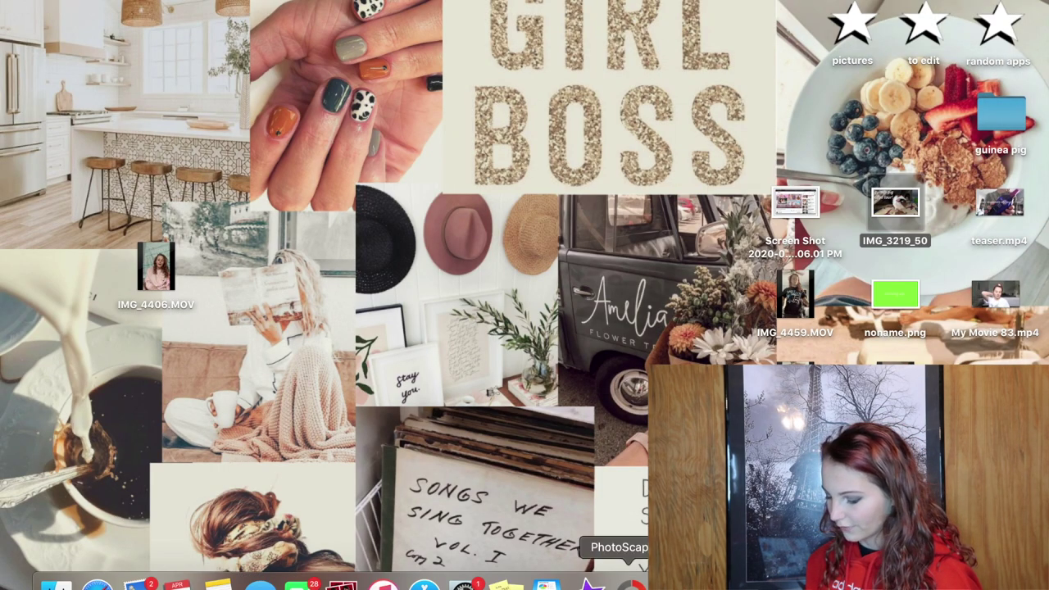
Step: Launch PhotoScape X from its icon in the Dock
{"action": "left_click", "coordinate": [631, 584]}
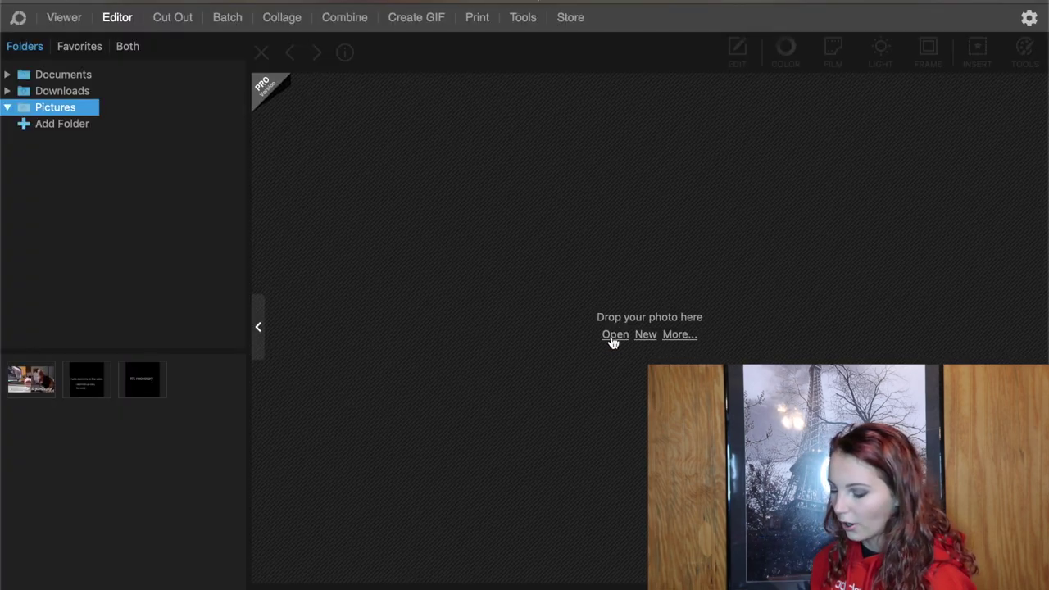
Step: Open IMG_3219.HEIC from the Desktop in the Editor
{"action": "left_click", "coordinate": [615, 336]}
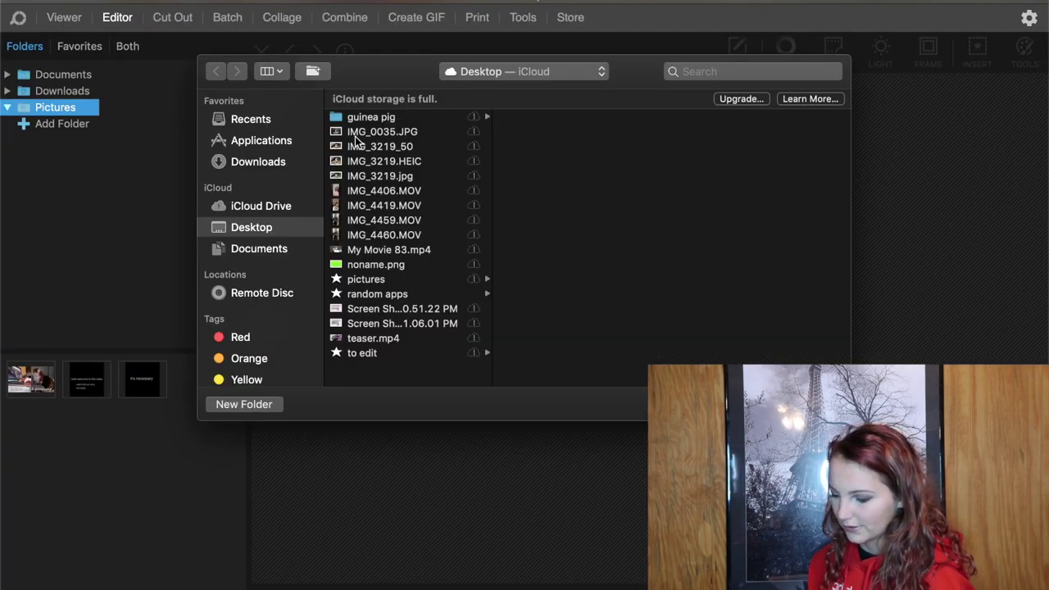
{"action": "left_click", "coordinate": [373, 148]}
{"action": "left_click", "coordinate": [370, 161]}
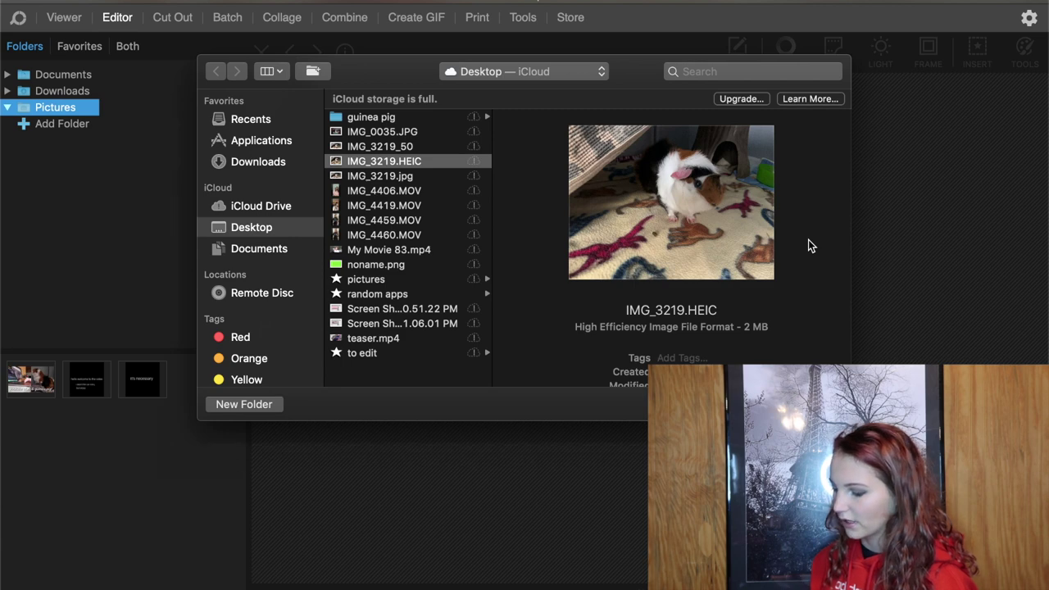
{"action": "key", "text": "Return"}
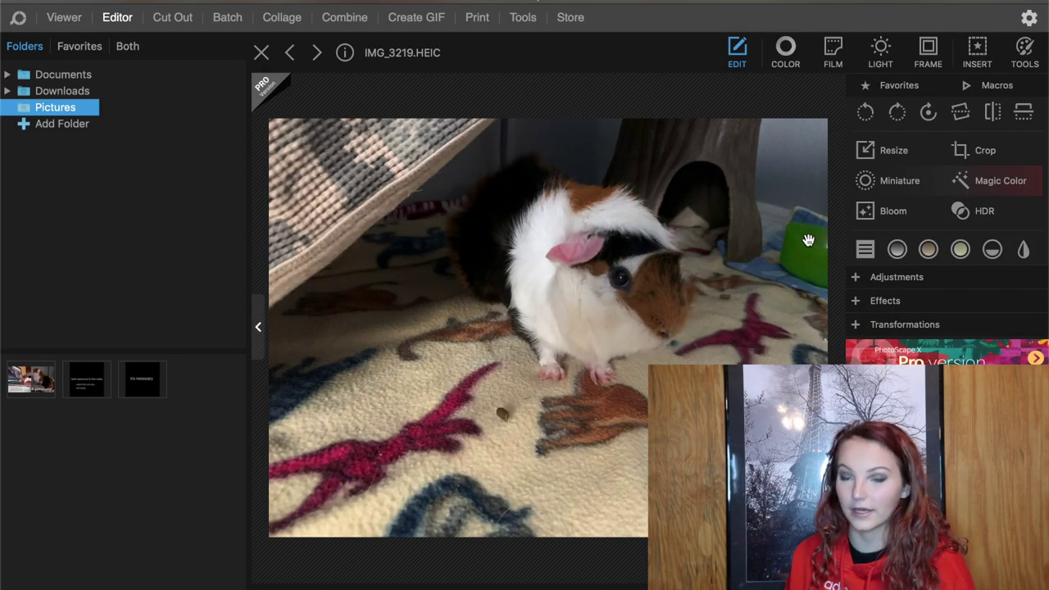
Step: Crop IMG_3219 to a 4032 x 2268 area starting at the top-left corner
{"action": "left_click", "coordinate": [962, 153]}
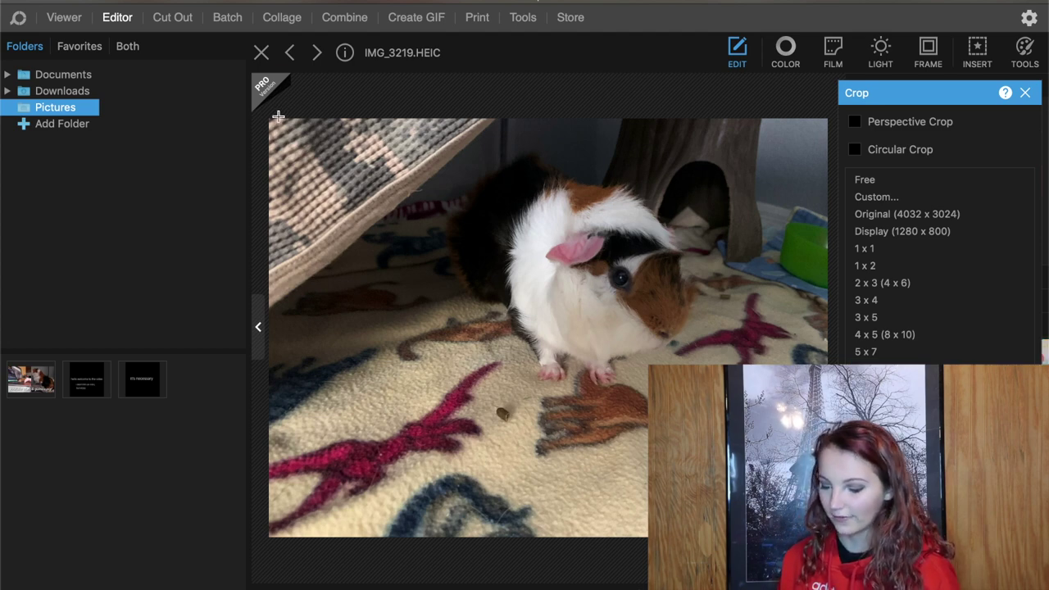
{"action": "left_click_drag", "start_coordinate": [272, 119], "coordinate": [827, 432]}
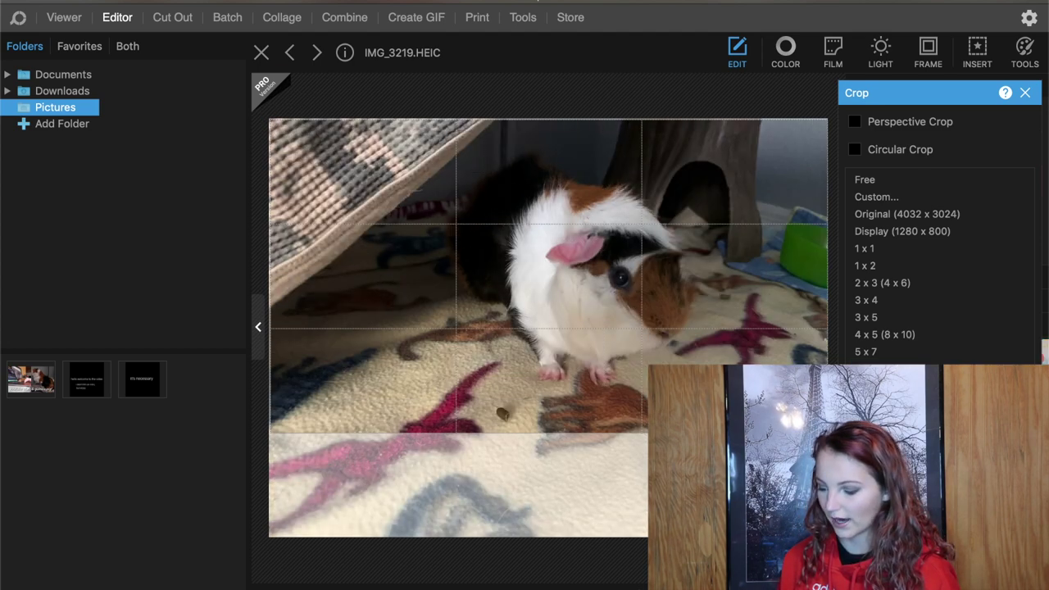
{"action": "left_click_drag", "start_coordinate": [271, 119], "coordinate": [267, 118]}
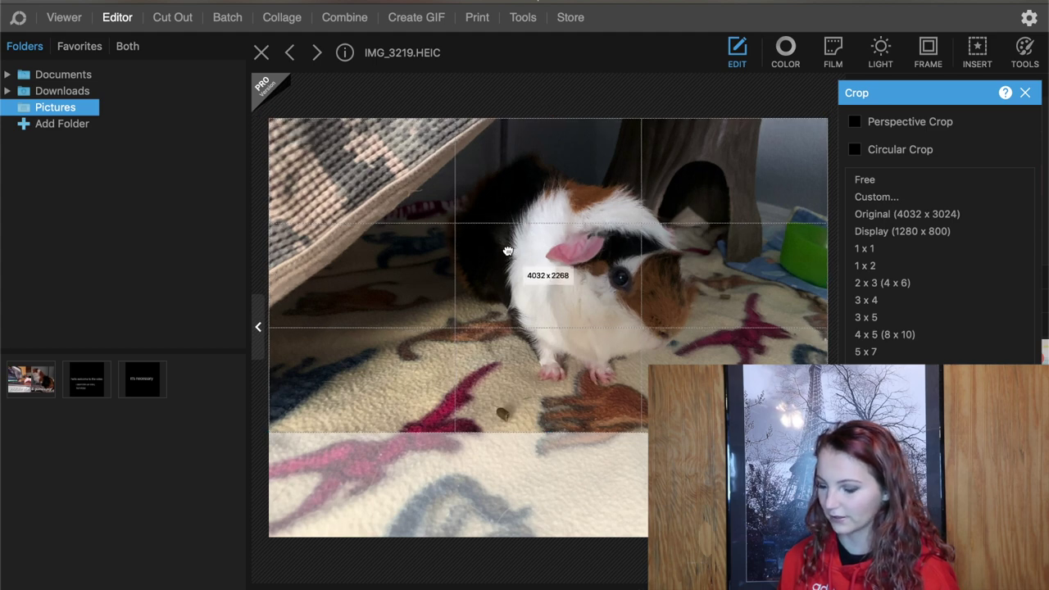
{"action": "double_click", "coordinate": [565, 359]}
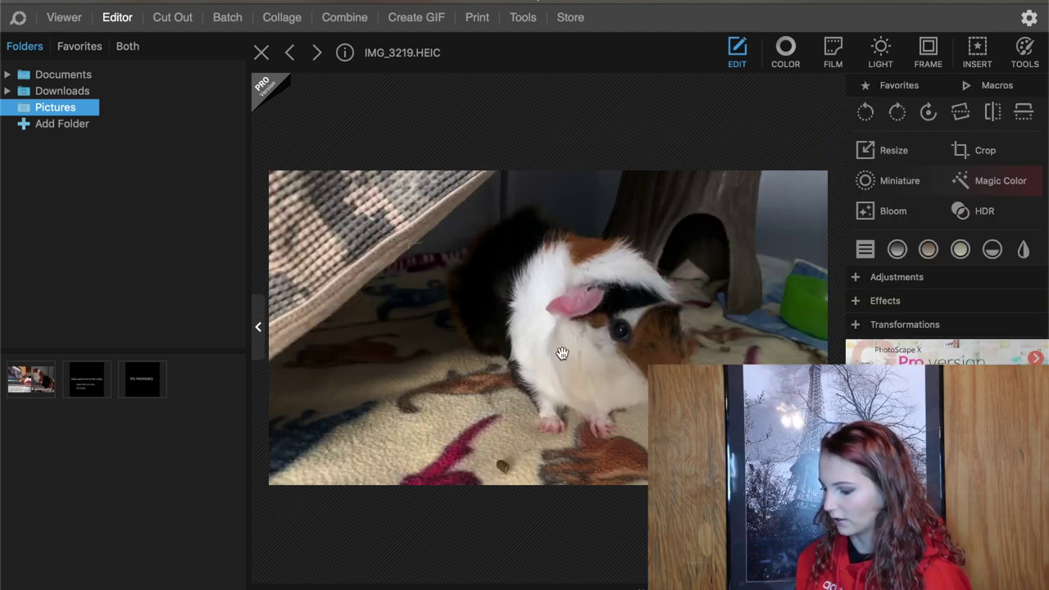
Step: Insert a placeholder Text object in bold italic Helvetica, size 462, after trying DIN Alternate
{"action": "left_click", "coordinate": [967, 58]}
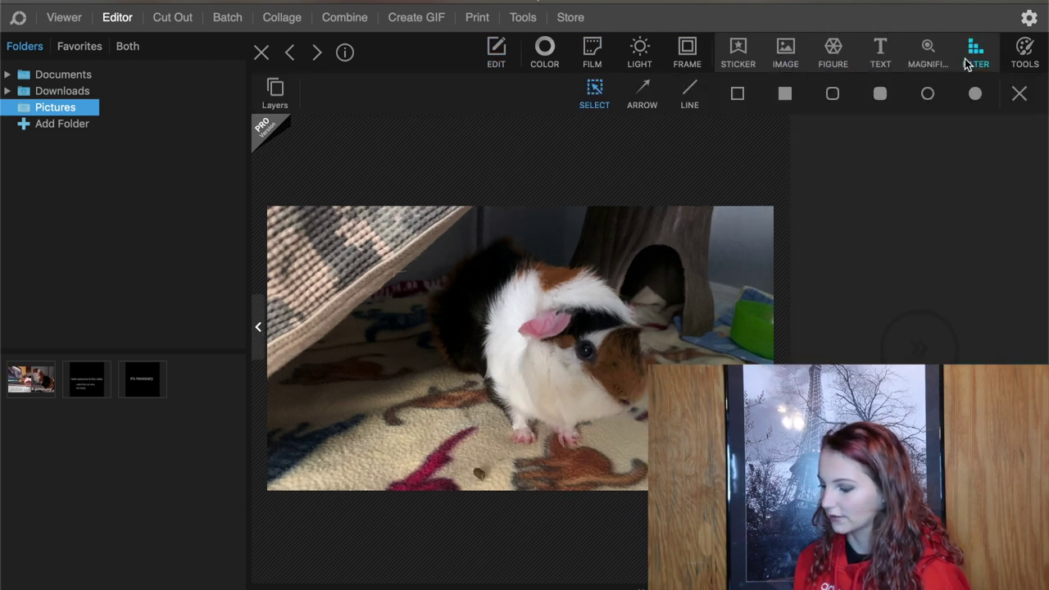
{"action": "left_click", "coordinate": [880, 54]}
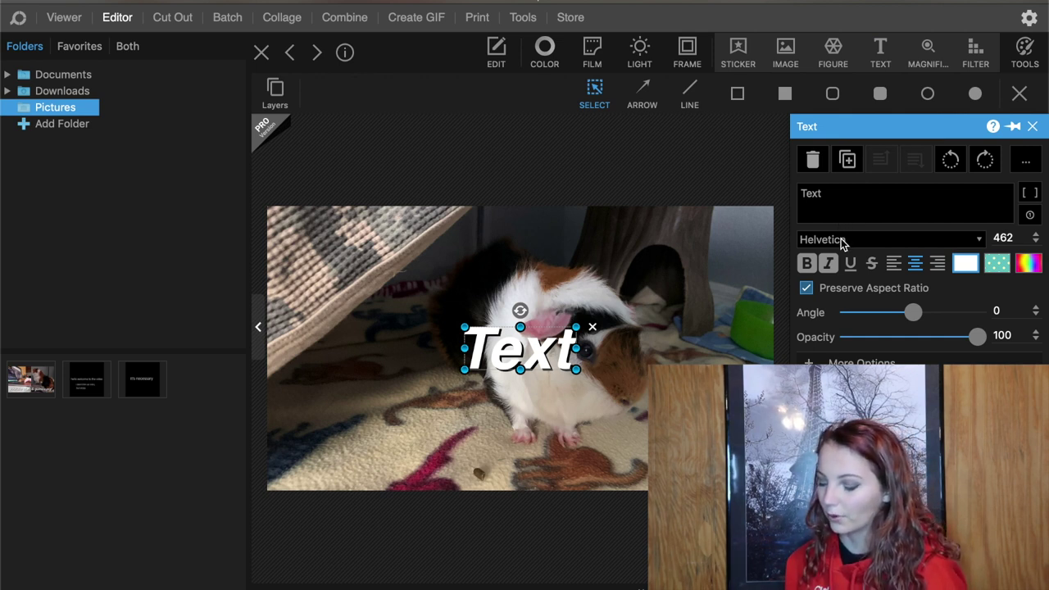
{"action": "left_click", "coordinate": [835, 205]}
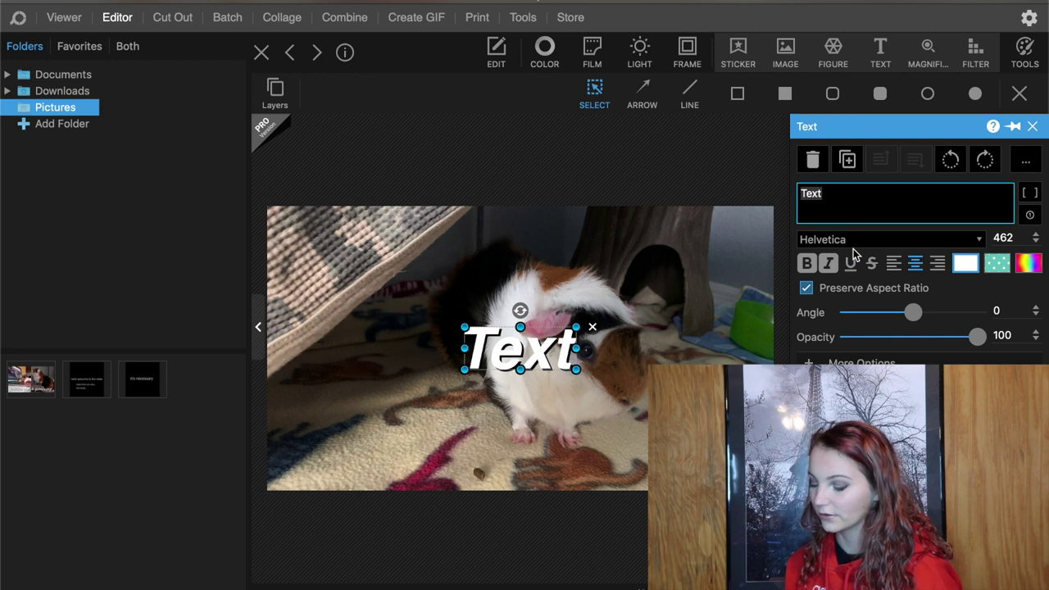
{"action": "left_click", "coordinate": [852, 241]}
{"action": "scroll", "coordinate": [866, 351], "scroll_direction": "up", "scroll_amount": 3}
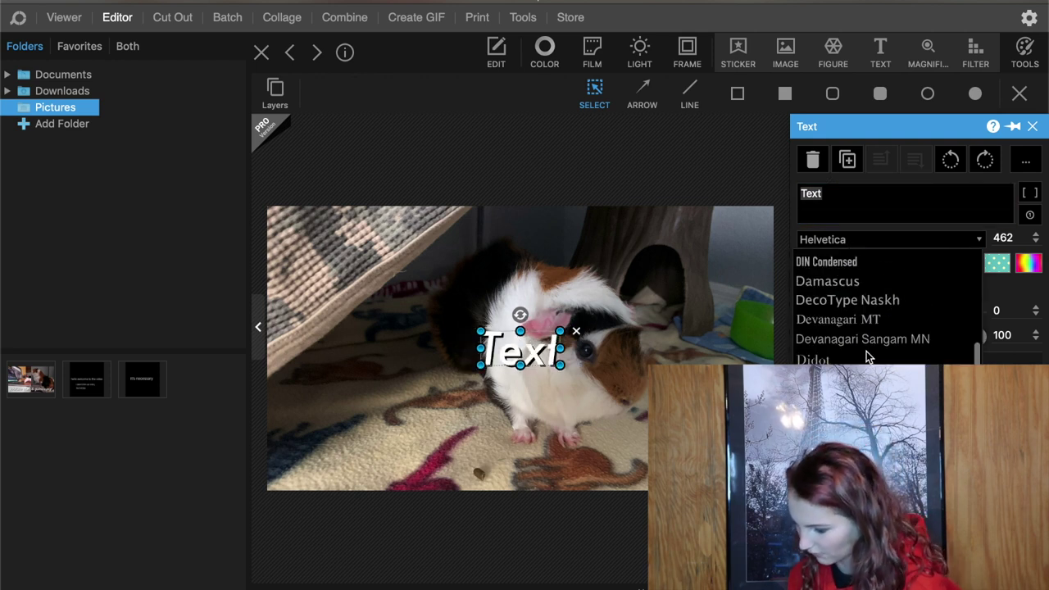
{"action": "scroll", "coordinate": [866, 351], "scroll_direction": "up", "scroll_amount": 2}
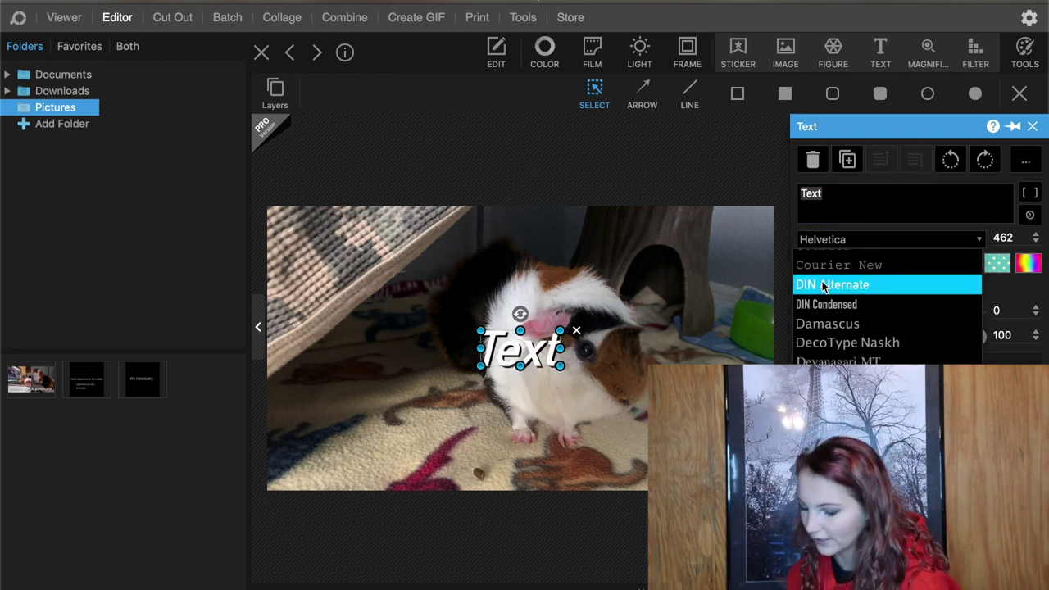
{"action": "left_click", "coordinate": [853, 292]}
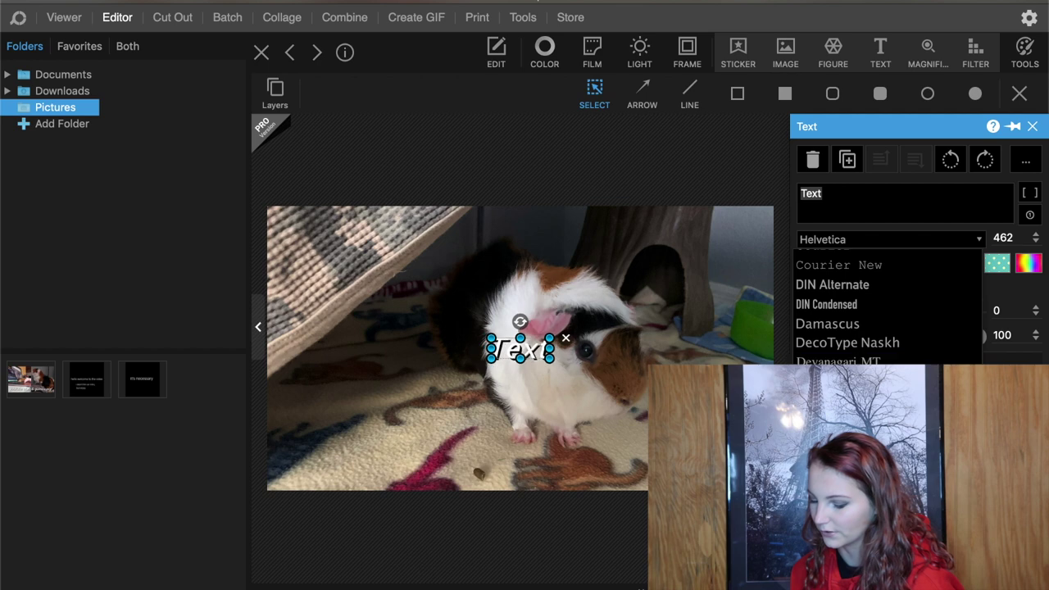
{"action": "left_click", "coordinate": [851, 238]}
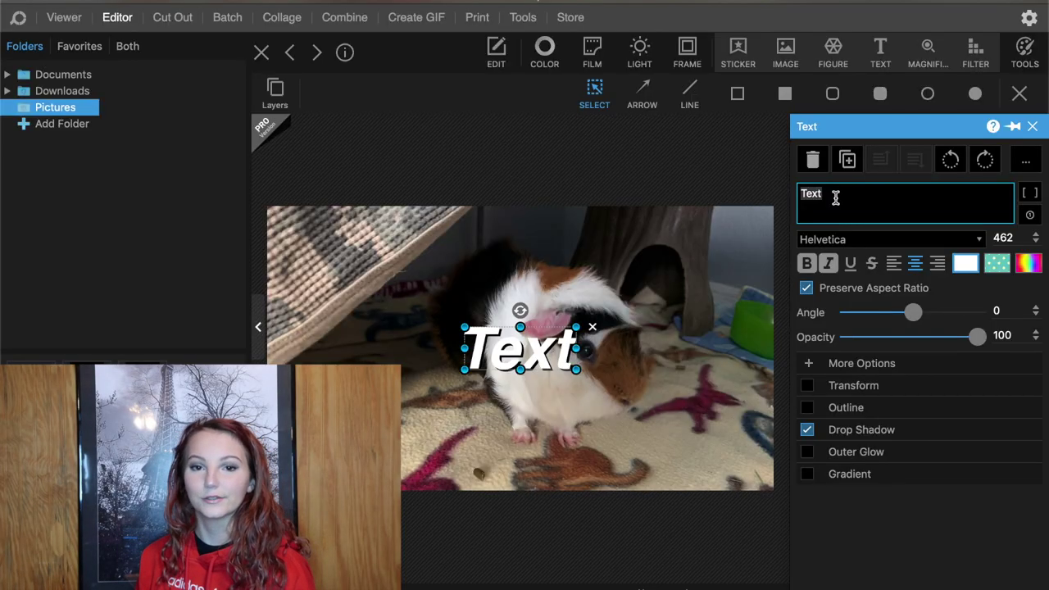
Step: Type the caption 'guinea pig' and 'cage tour' on two lines
{"action": "type", "text": "guinea p"}
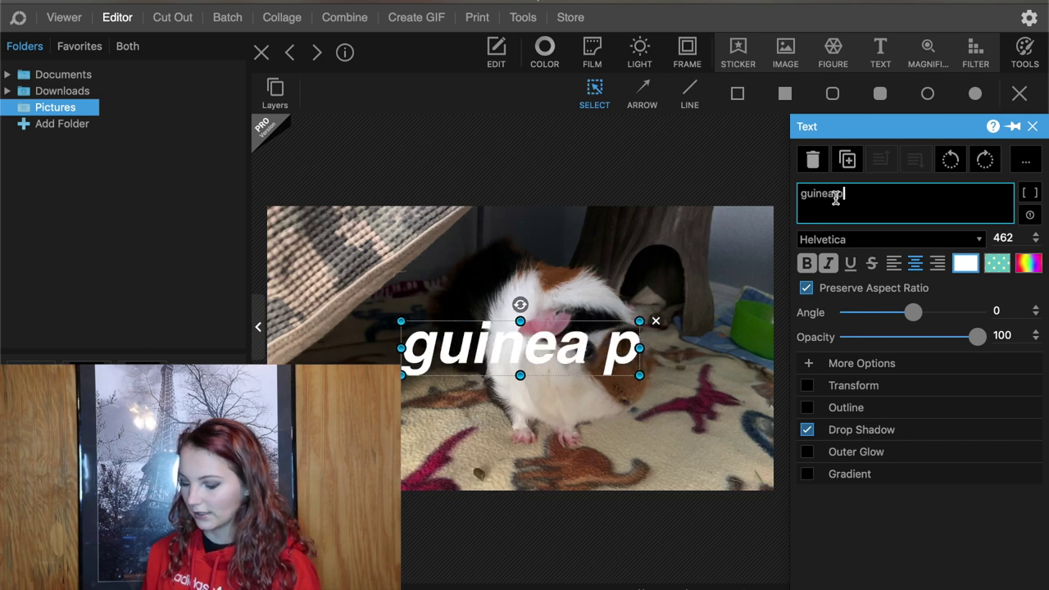
{"action": "type", "text": "ig c"}
{"action": "key", "text": "BackSpace"}
{"action": "key", "text": "BackSpace"}
{"action": "key", "text": "Return"}
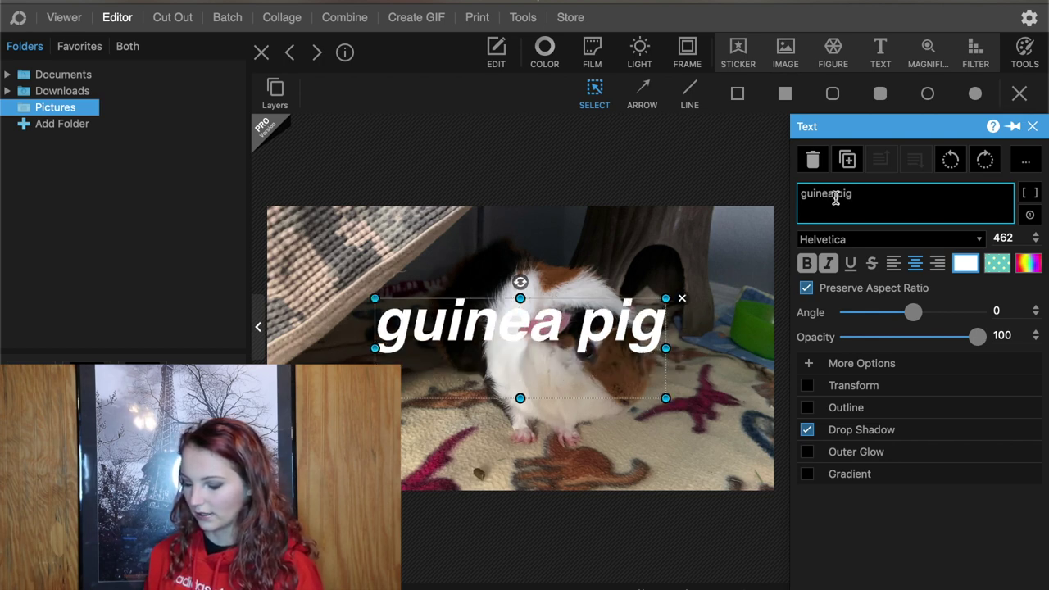
{"action": "type", "text": "cage tour"}
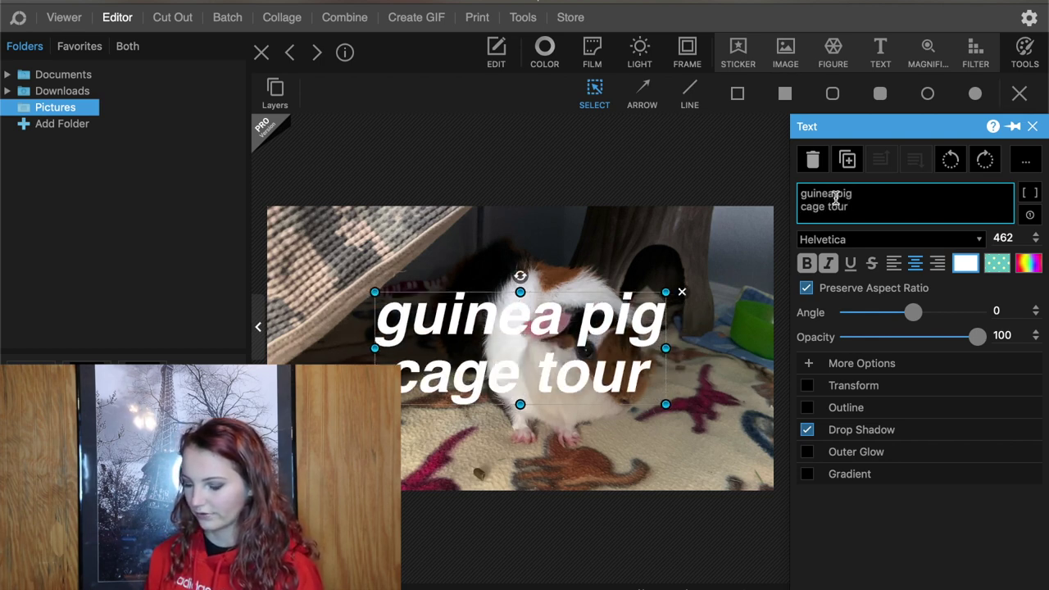
{"action": "left_click", "coordinate": [687, 447]}
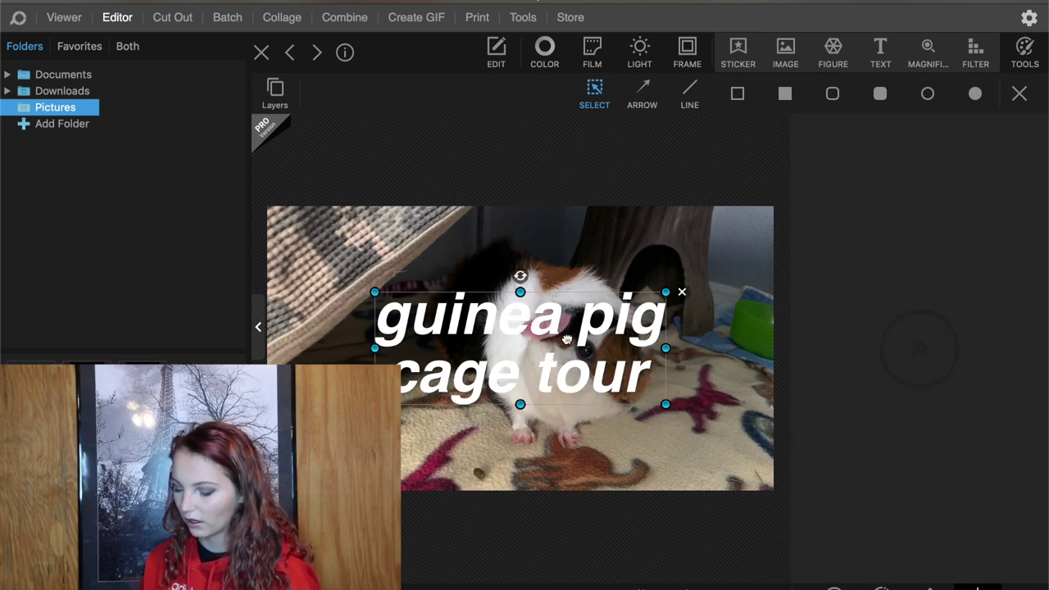
Step: Shrink the caption to size 383 and place it in the photo's lower left
{"action": "left_click_drag", "start_coordinate": [665, 403], "coordinate": [610, 382]}
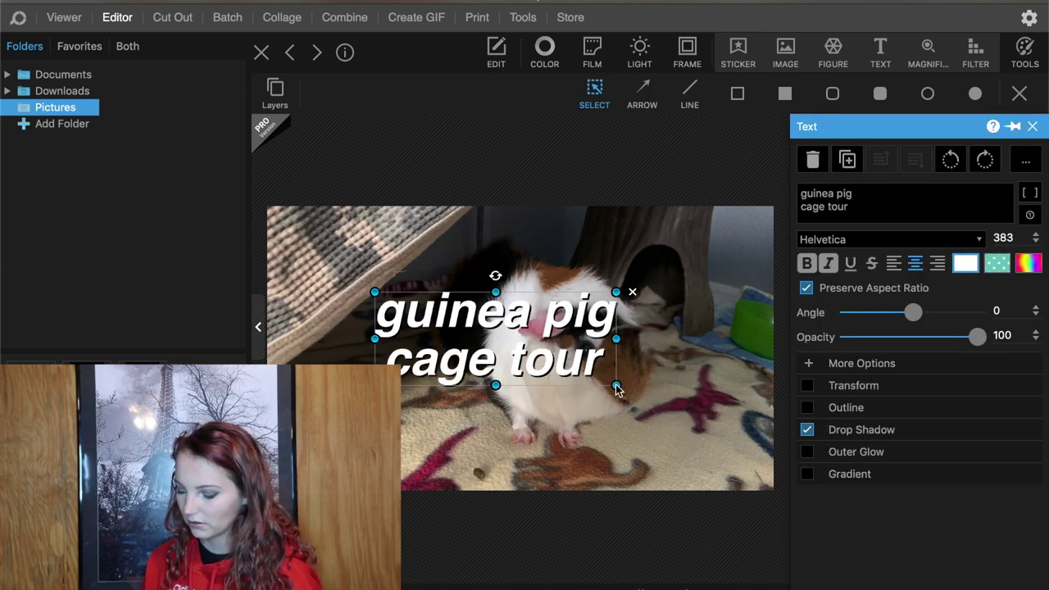
{"action": "left_click_drag", "start_coordinate": [480, 325], "coordinate": [389, 253]}
{"action": "key", "text": "Escape"}
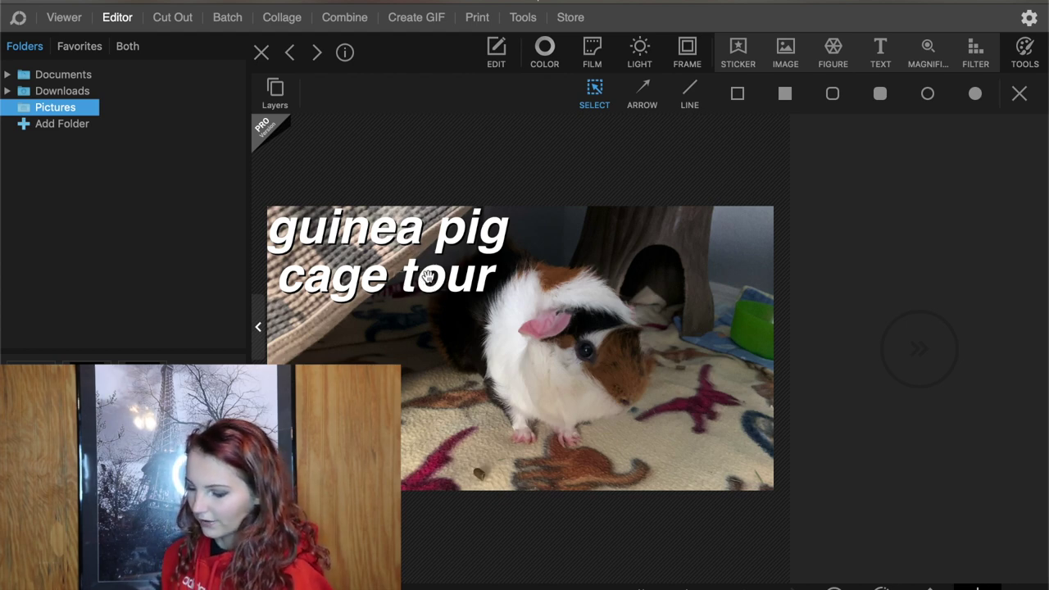
{"action": "left_click", "coordinate": [424, 279]}
{"action": "left_click_drag", "start_coordinate": [424, 278], "coordinate": [430, 463]}
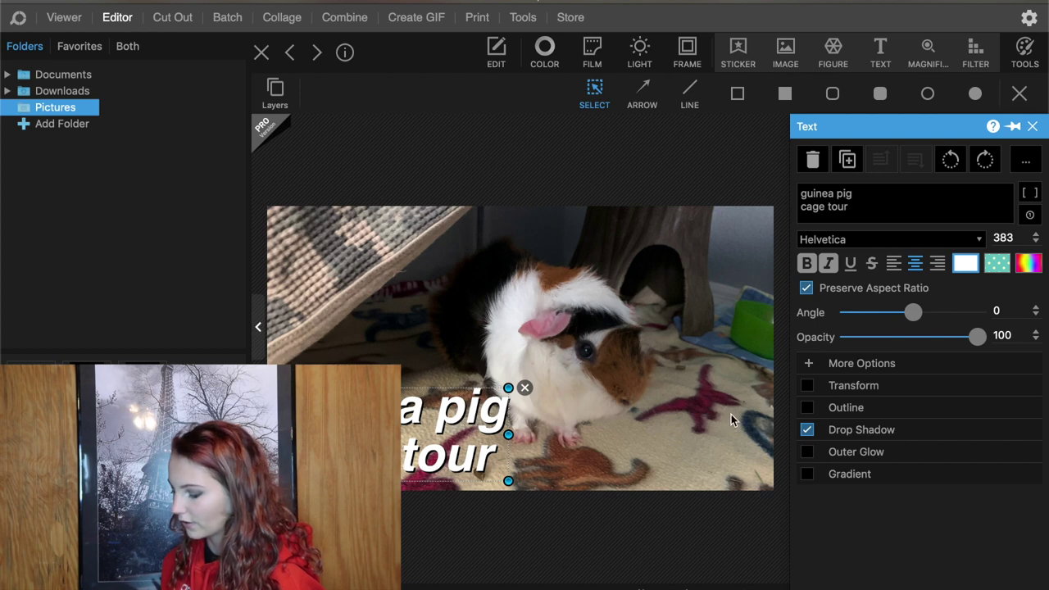
{"action": "left_click", "coordinate": [731, 414]}
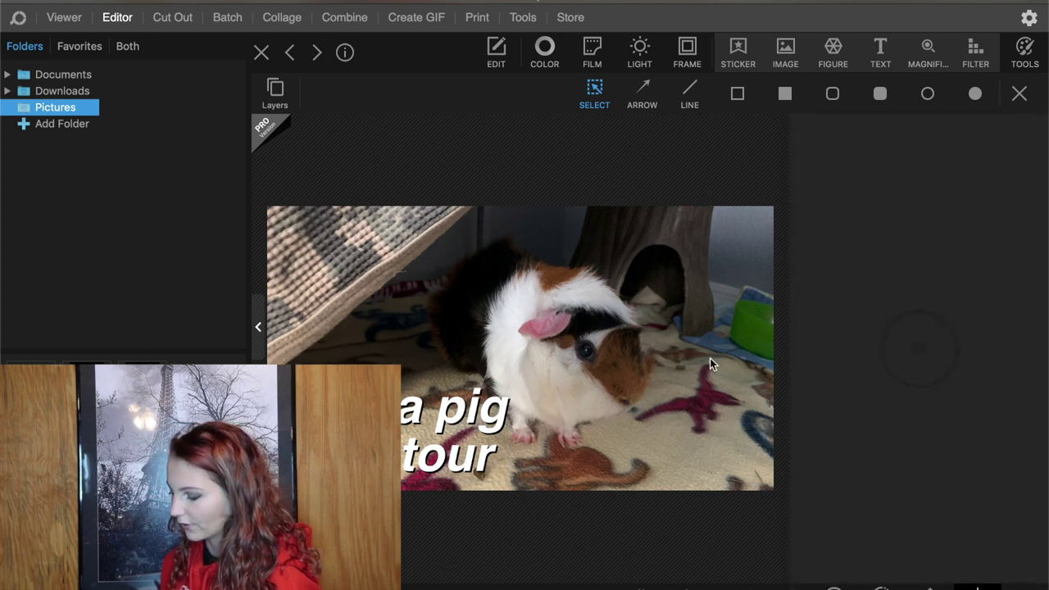
{"action": "left_click", "coordinate": [748, 50]}
{"action": "left_click", "coordinate": [790, 52]}
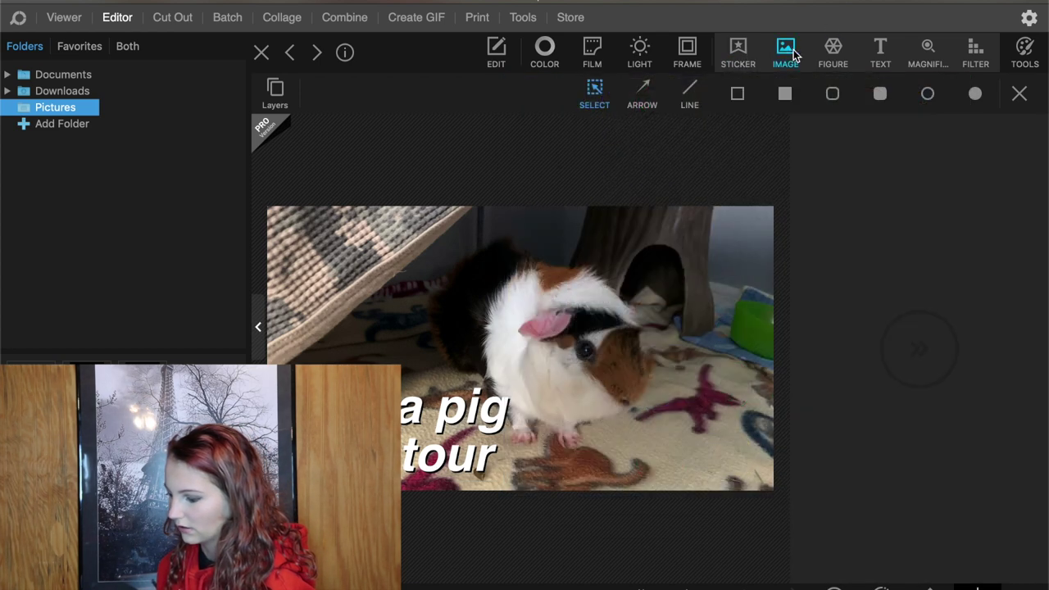
{"action": "left_click", "coordinate": [791, 54]}
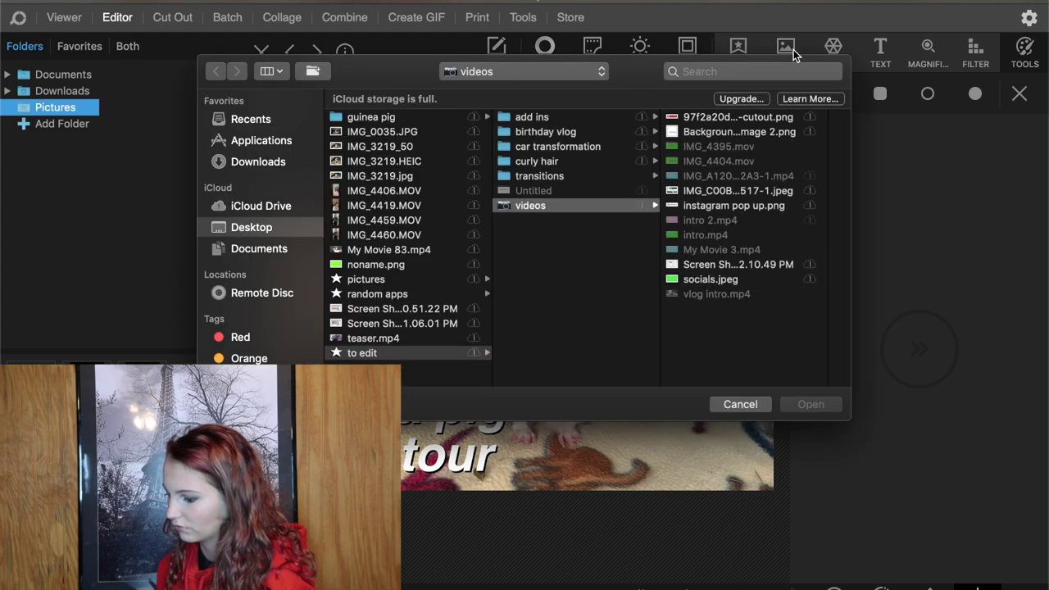
{"action": "left_click", "coordinate": [737, 404]}
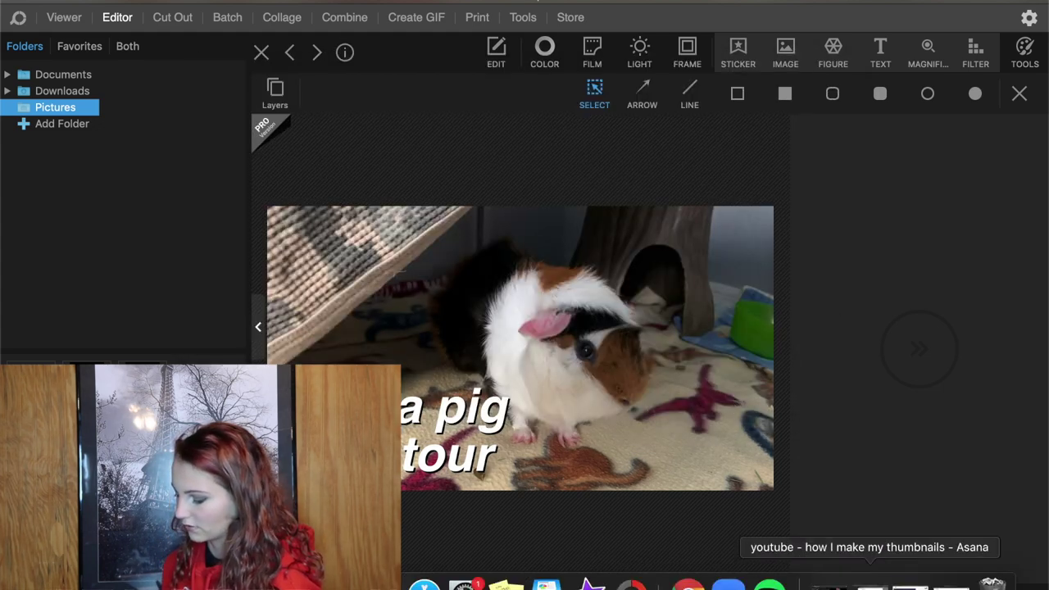
{"action": "left_click", "coordinate": [910, 583]}
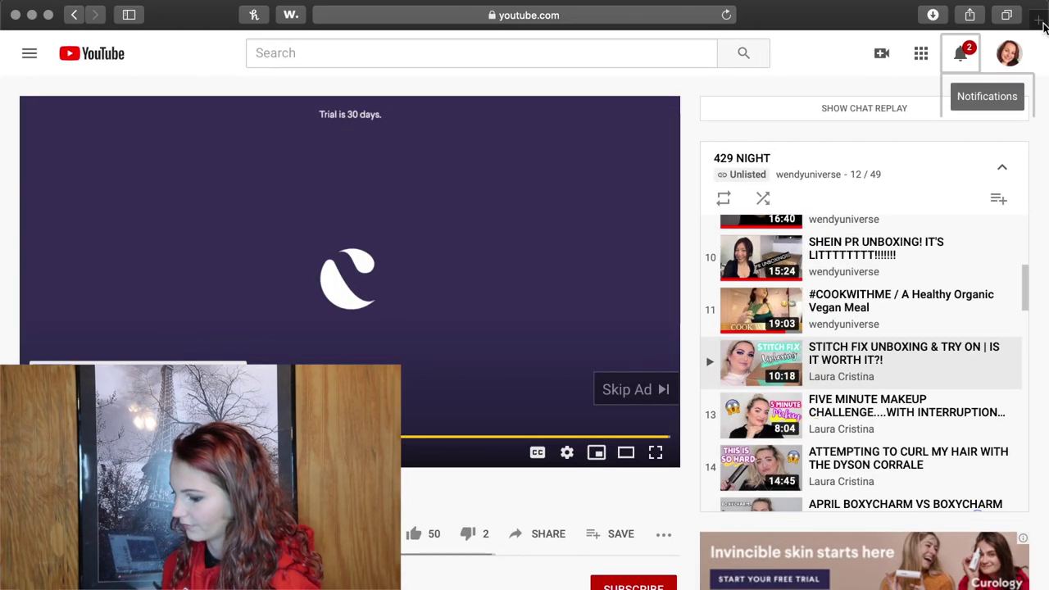
Step: Search Google Images for 'star png' in a new tab, filtered to sparkle stars
{"action": "left_click", "coordinate": [1040, 20]}
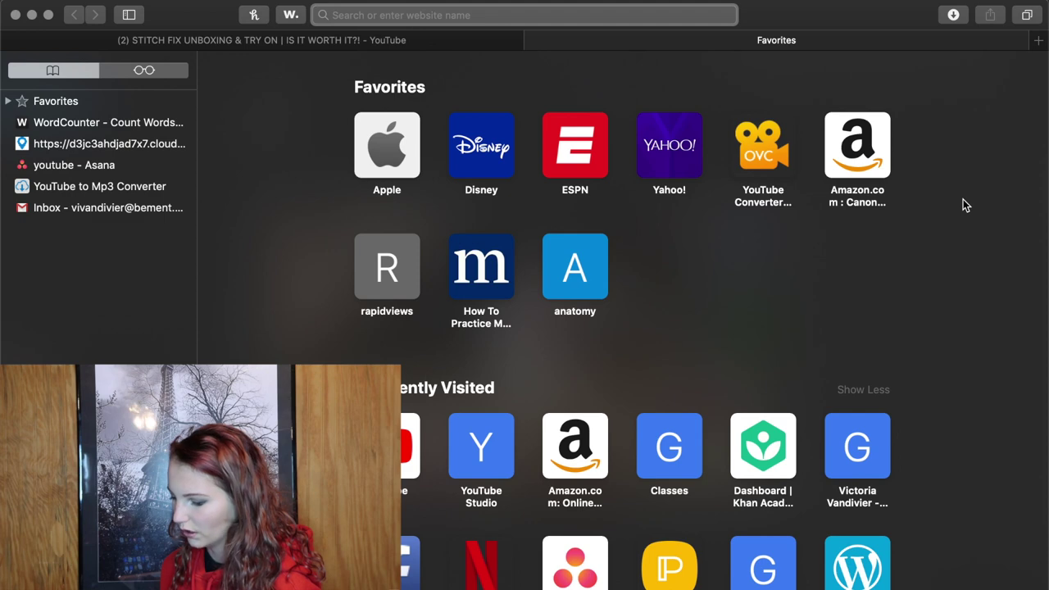
{"action": "type", "text": "star png"}
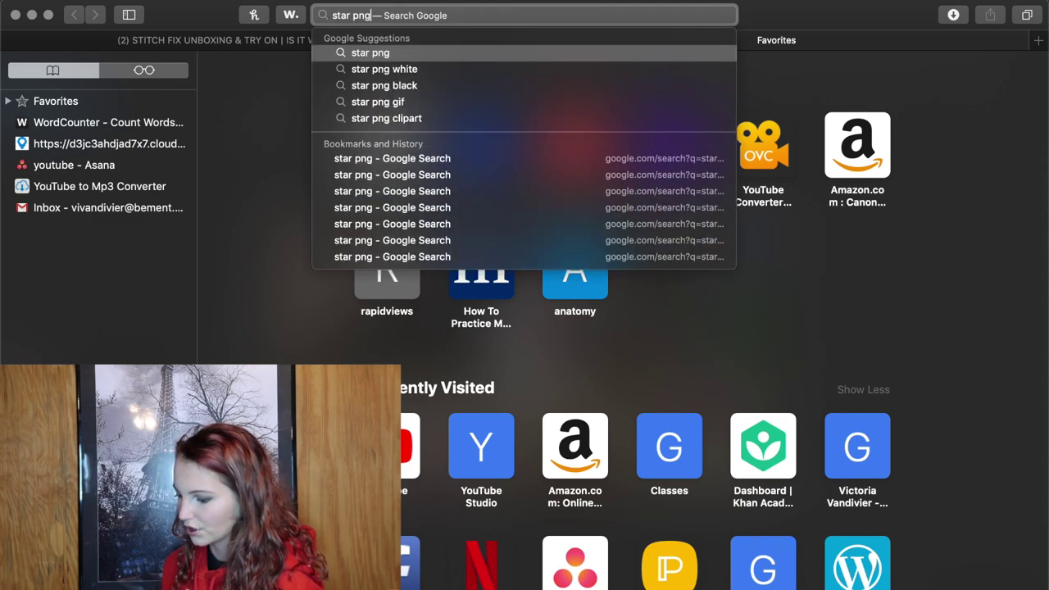
{"action": "key", "text": "Return"}
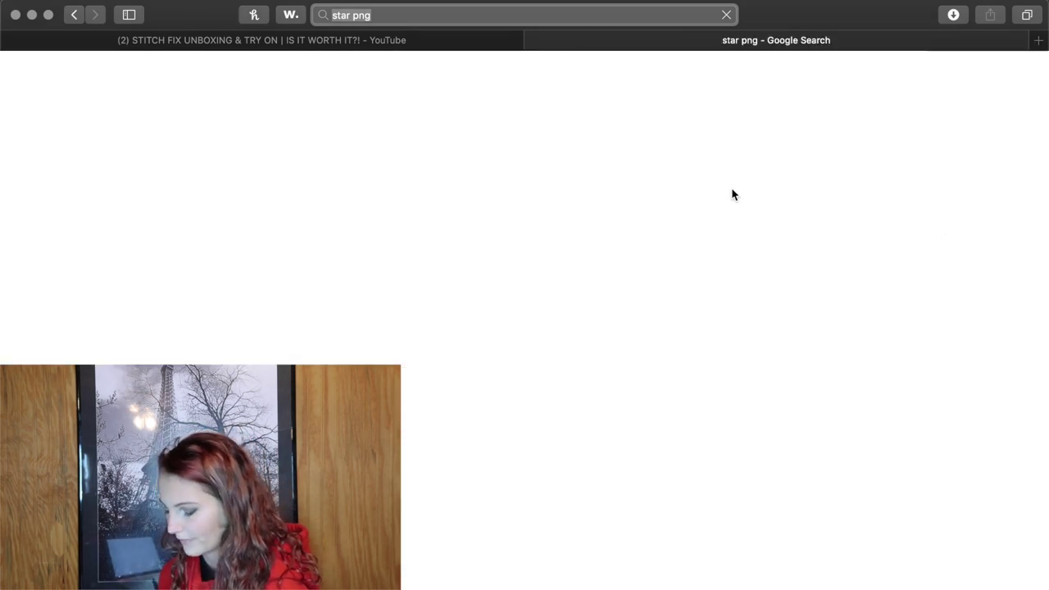
{"action": "left_click", "coordinate": [234, 134]}
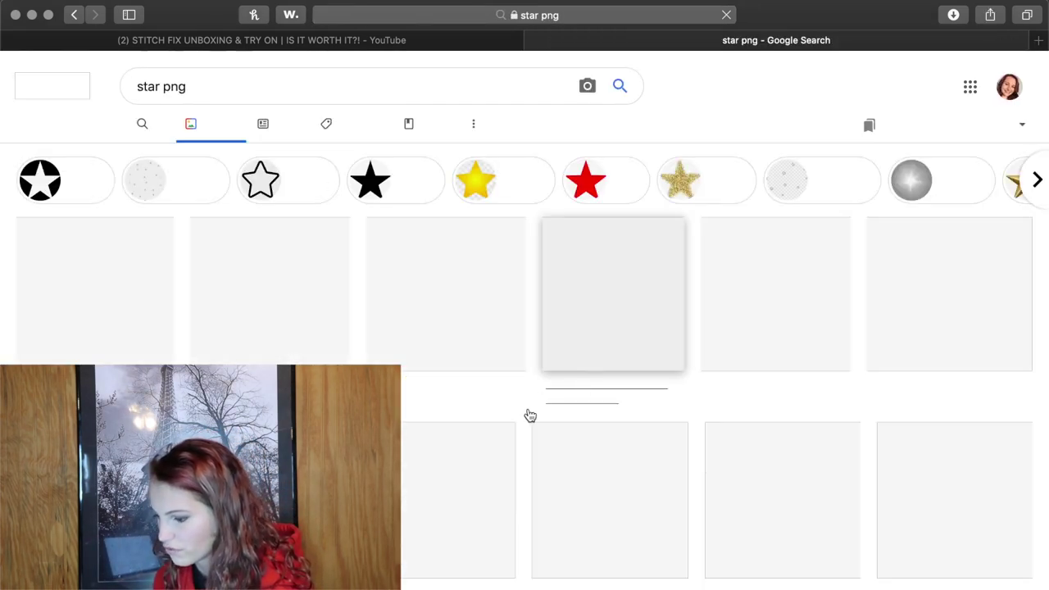
{"action": "left_click", "coordinate": [179, 181]}
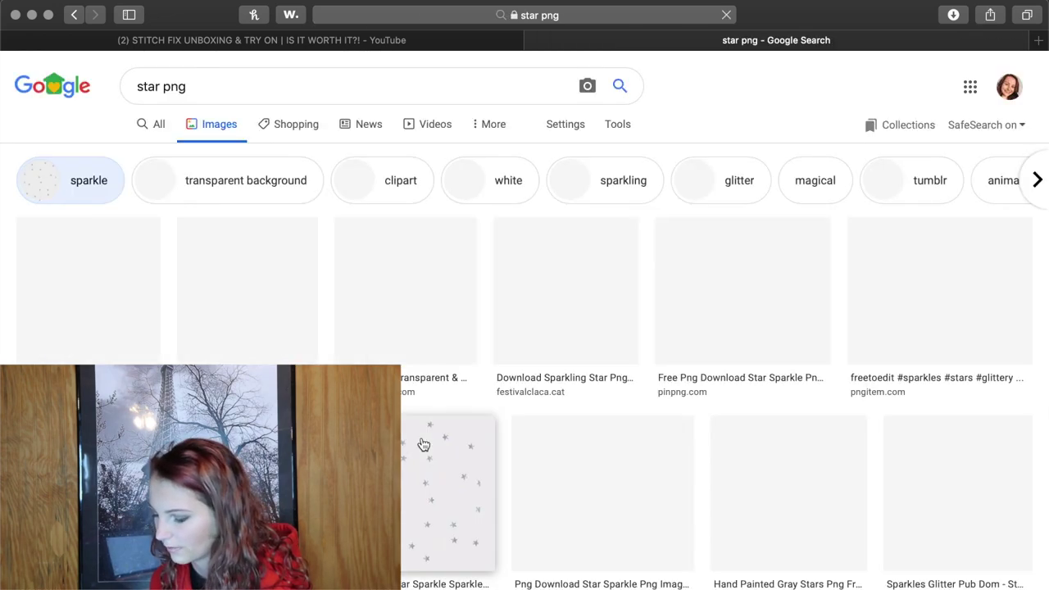
{"action": "scroll", "coordinate": [499, 405], "scroll_direction": "down", "scroll_amount": 10}
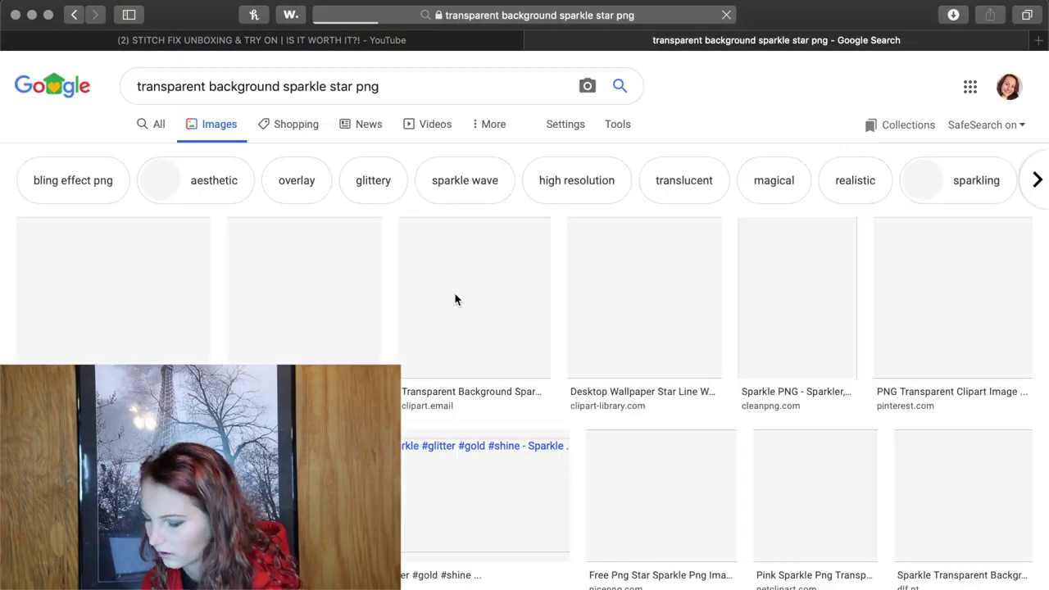
{"action": "scroll", "coordinate": [524, 369], "scroll_direction": "down", "scroll_amount": 6}
{"action": "scroll", "coordinate": [532, 434], "scroll_direction": "down", "scroll_amount": 5}
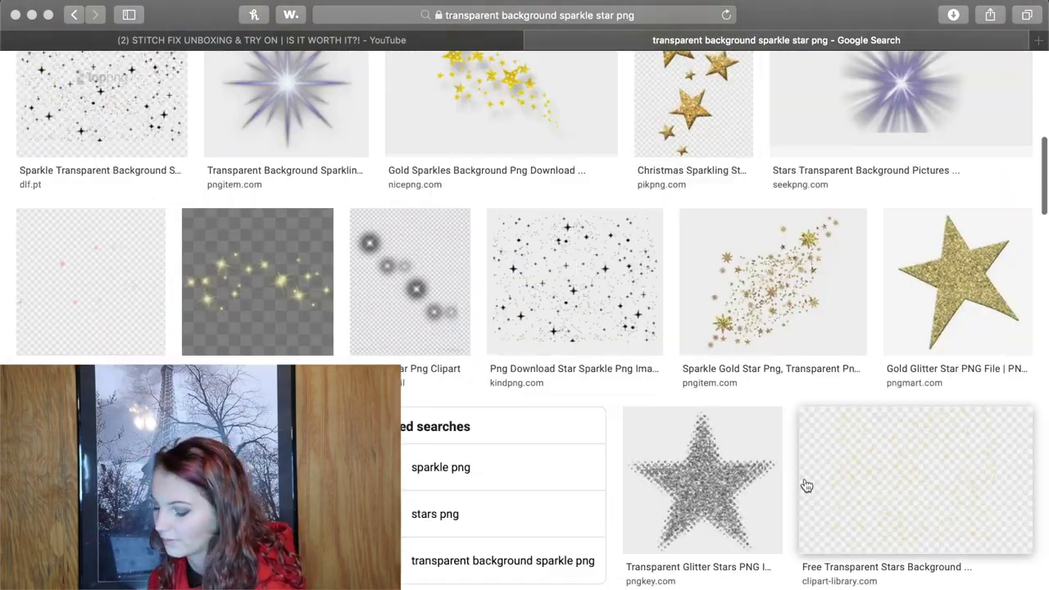
{"action": "scroll", "coordinate": [803, 484], "scroll_direction": "down", "scroll_amount": 5}
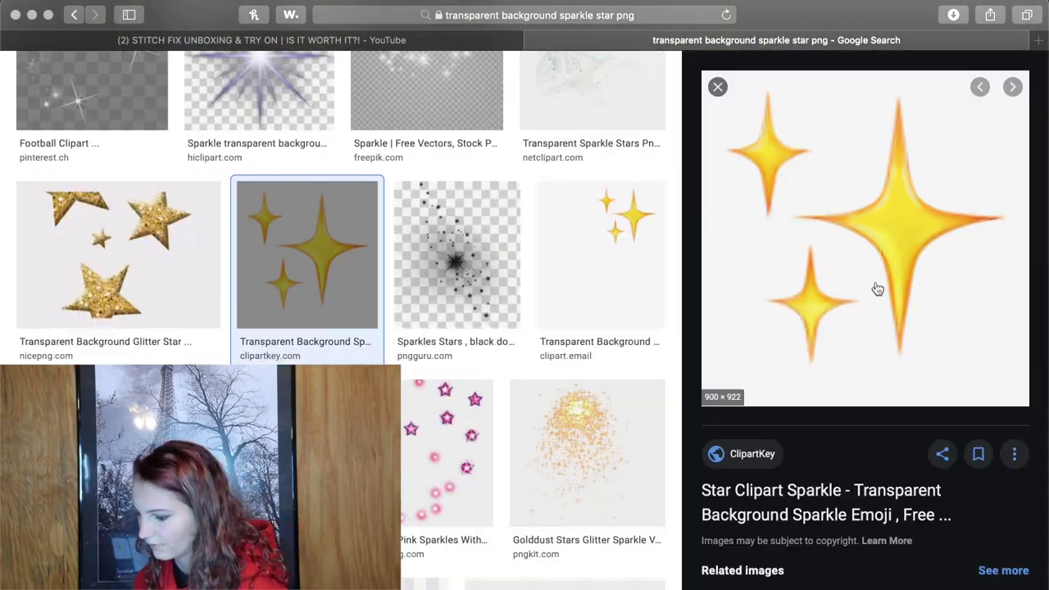
Step: Save the yellow Sparkling Emoji Stars image with Save Image As and minimize Safari
{"action": "key", "text": "Right"}
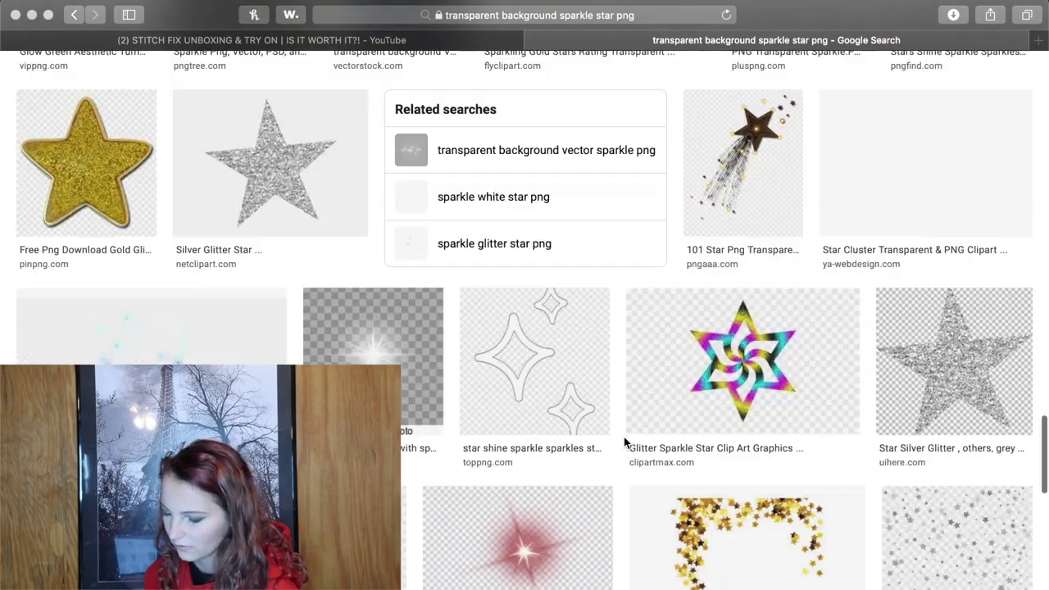
{"action": "scroll", "coordinate": [210, 89], "scroll_direction": "down", "scroll_amount": 5}
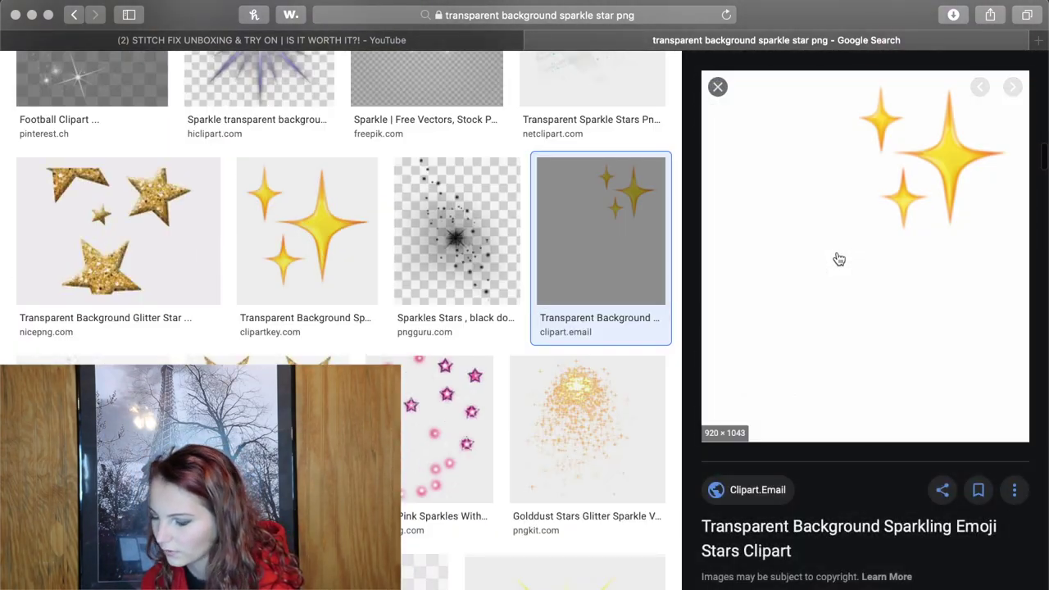
{"action": "right_click", "coordinate": [904, 258]}
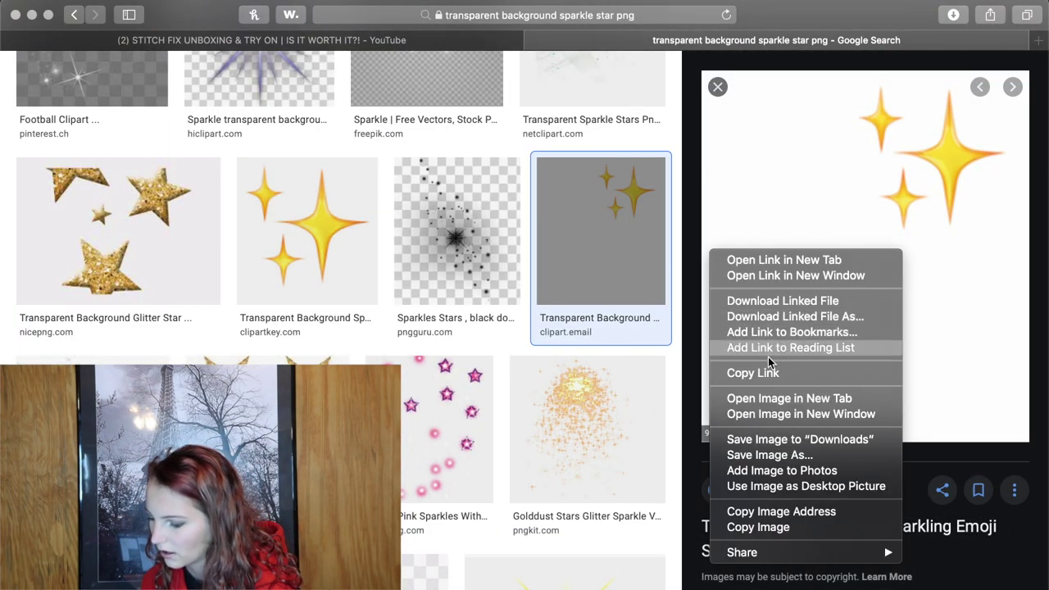
{"action": "left_click", "coordinate": [766, 455]}
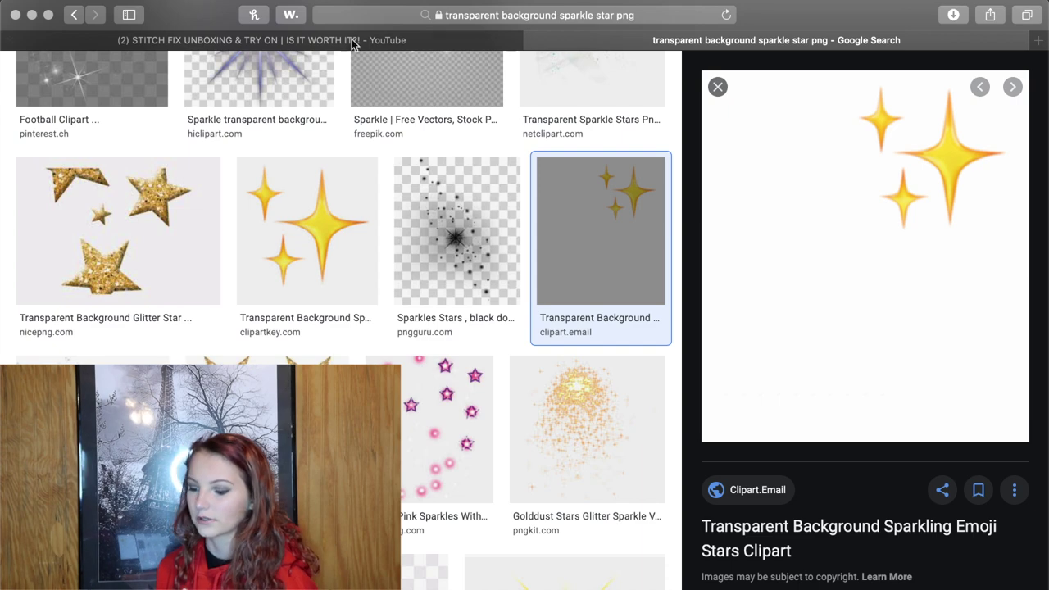
{"action": "left_click", "coordinate": [32, 17]}
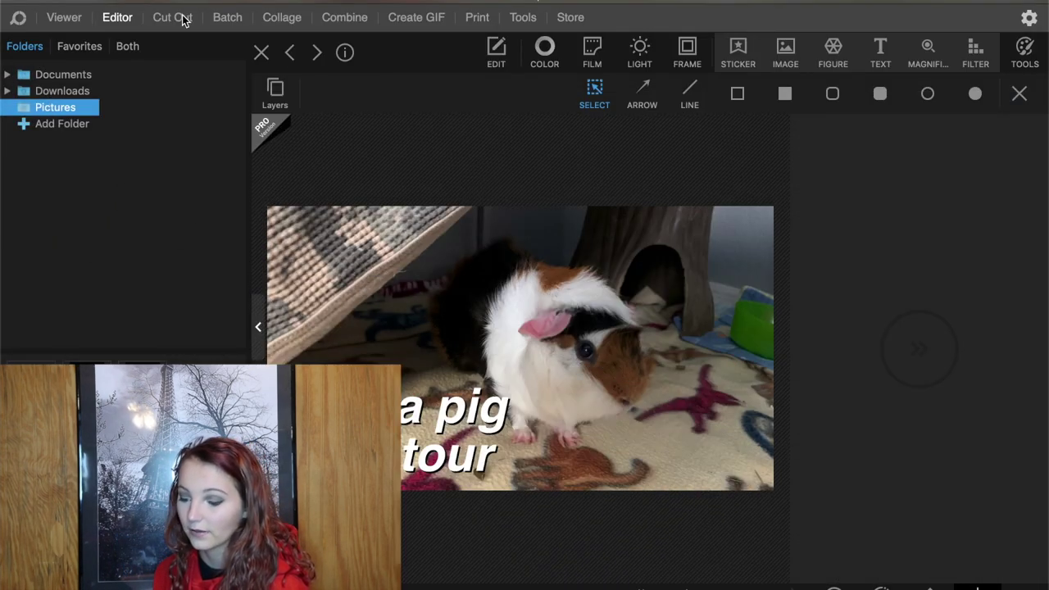
Step: Open the downloaded sparkle image in the Cut Out tab
{"action": "left_click", "coordinate": [183, 18]}
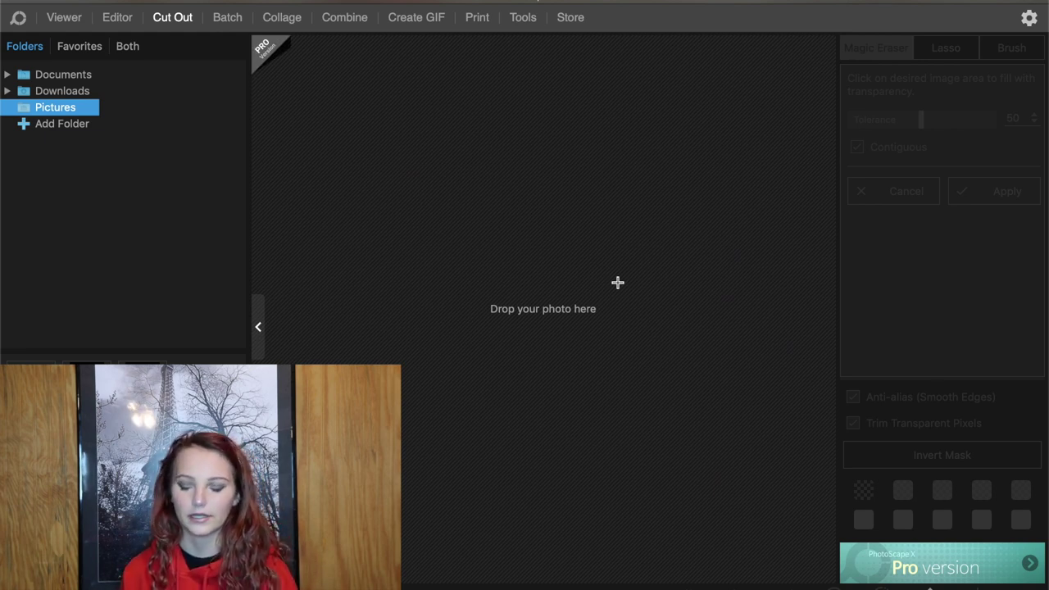
{"action": "right_click", "coordinate": [618, 283]}
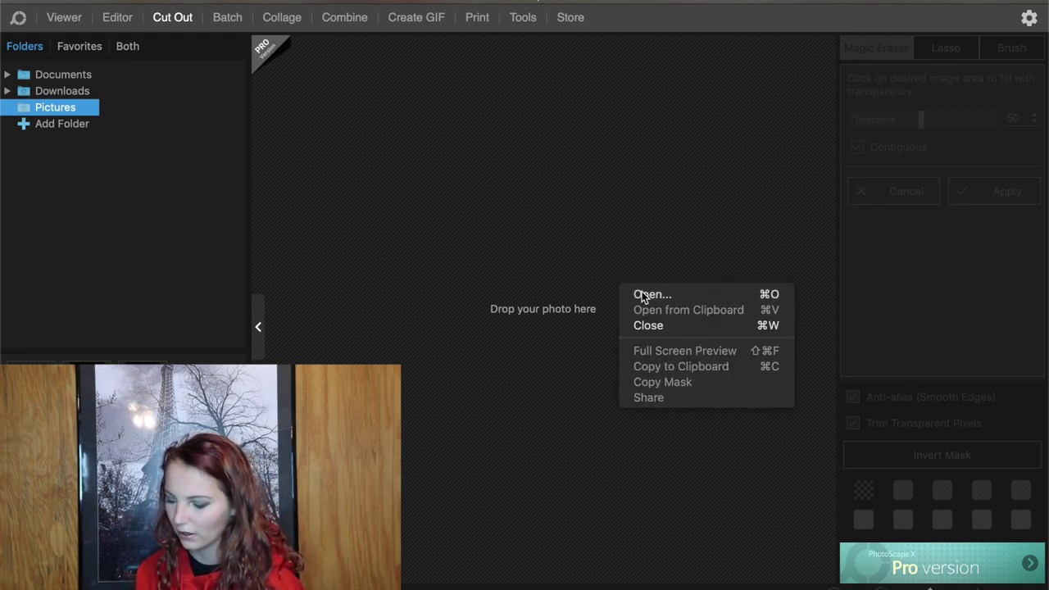
{"action": "left_click", "coordinate": [644, 295]}
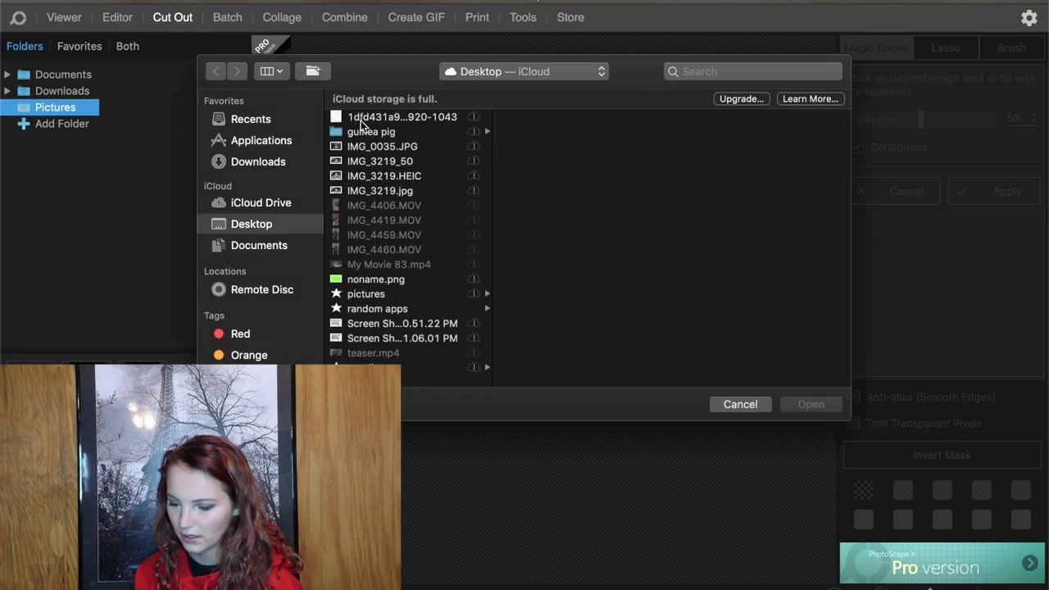
{"action": "left_click", "coordinate": [361, 120]}
{"action": "key", "text": "Return"}
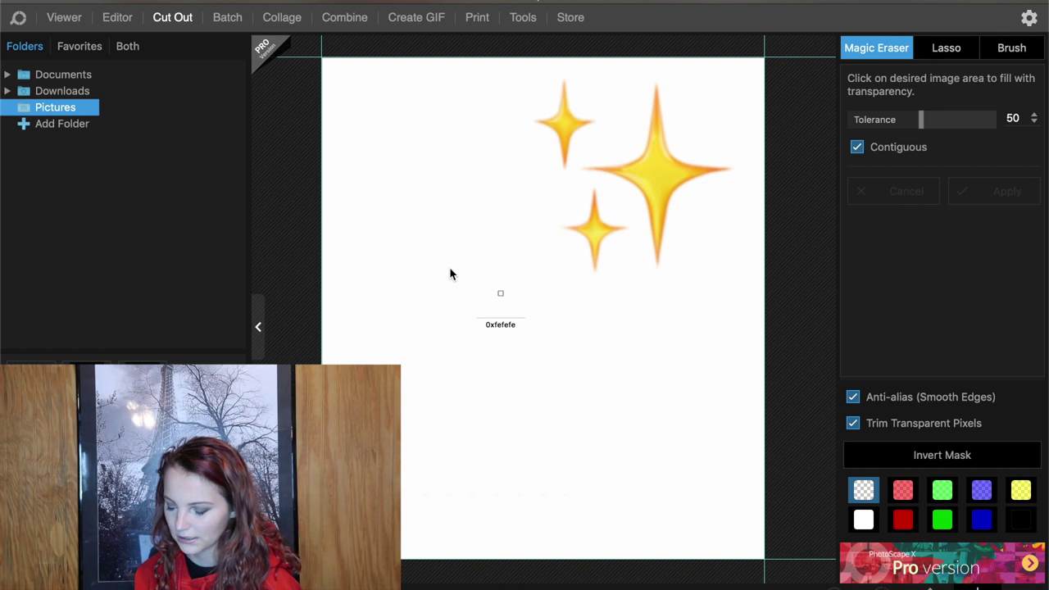
Step: Erase the sparkle image's white background and copy the sparkles to the clipboard
{"action": "left_click", "coordinate": [449, 268]}
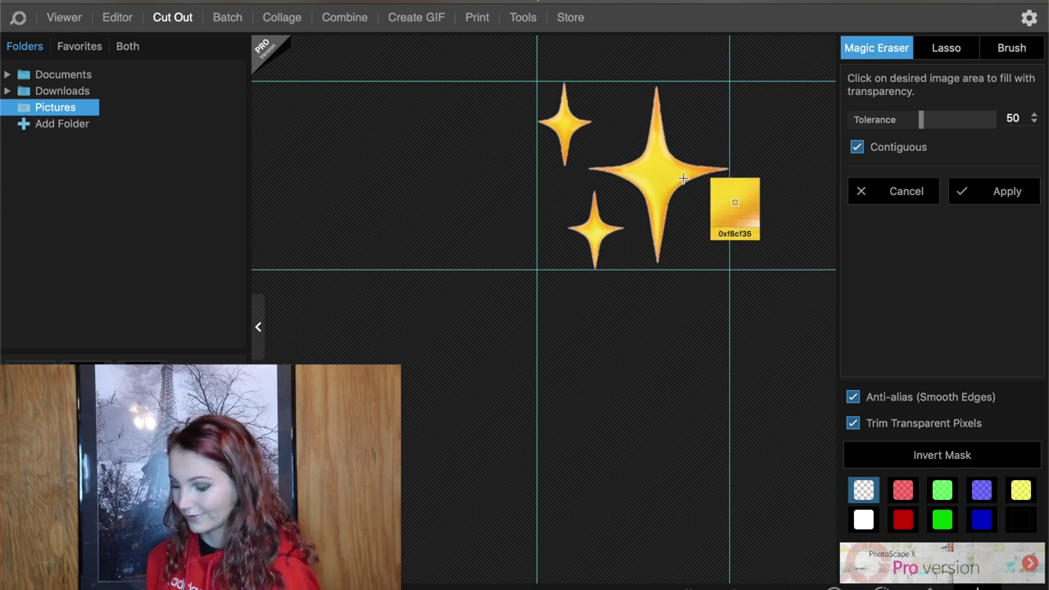
{"action": "key", "text": "super+c"}
{"action": "left_click", "coordinate": [117, 17]}
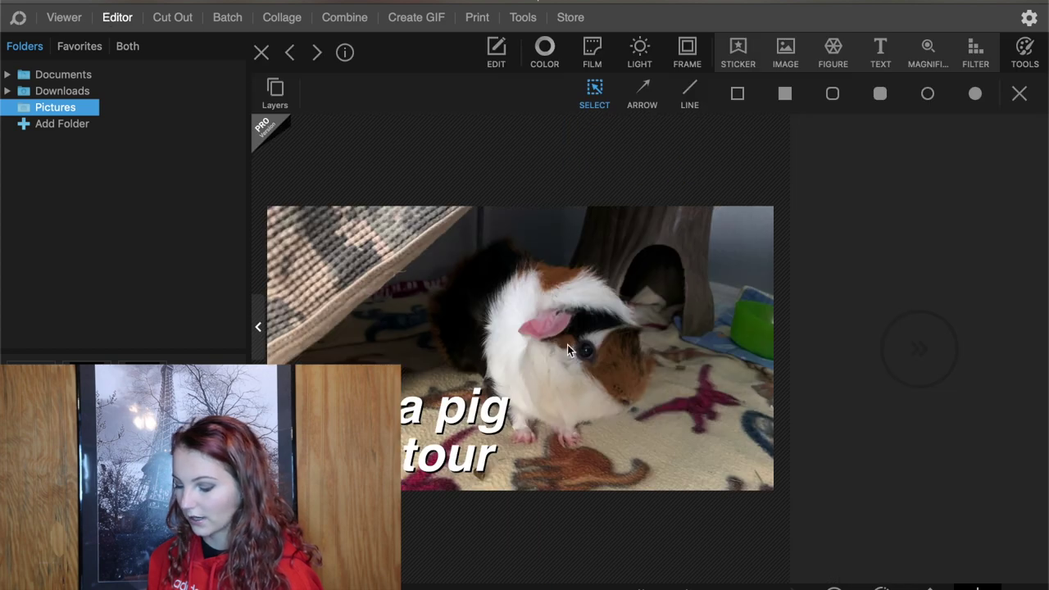
Step: Paste the sparkles into the top-right corner, then close the photo without saving
{"action": "key", "text": "super+v"}
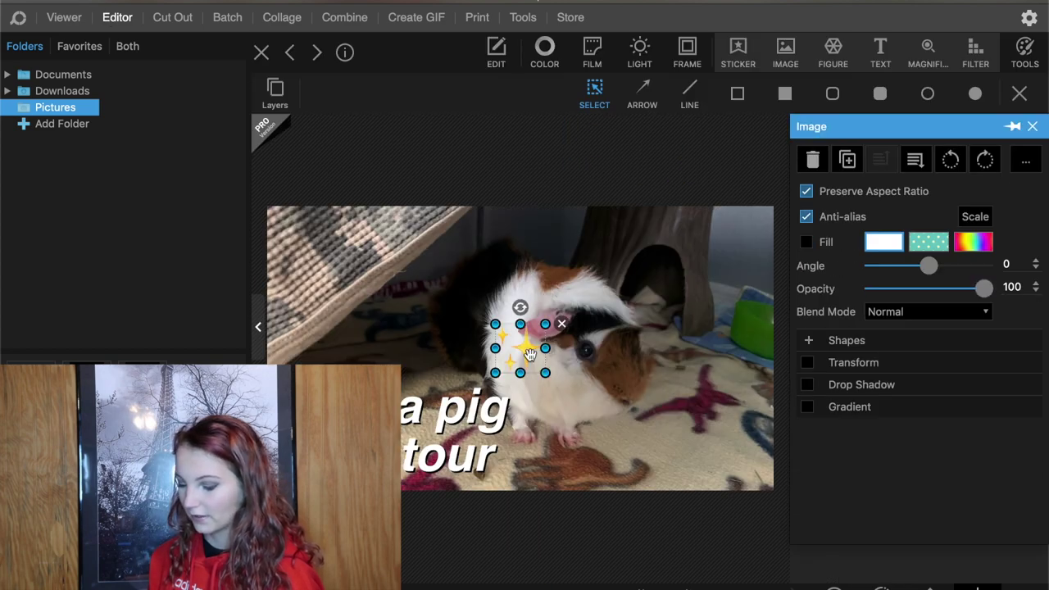
{"action": "left_click_drag", "start_coordinate": [600, 341], "coordinate": [779, 236]}
{"action": "left_click", "coordinate": [718, 329]}
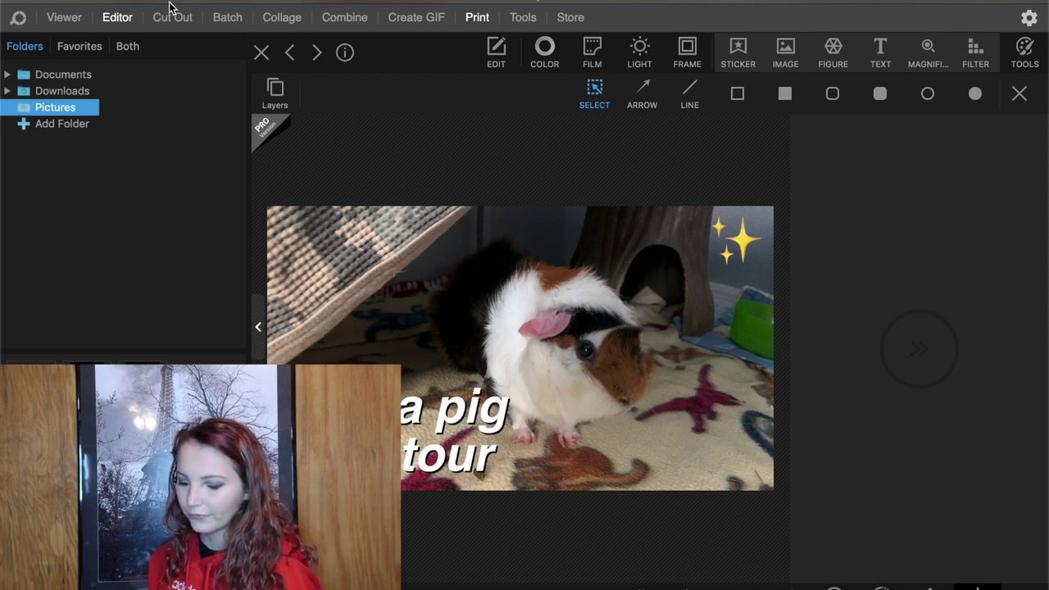
{"action": "key", "text": "super+w"}
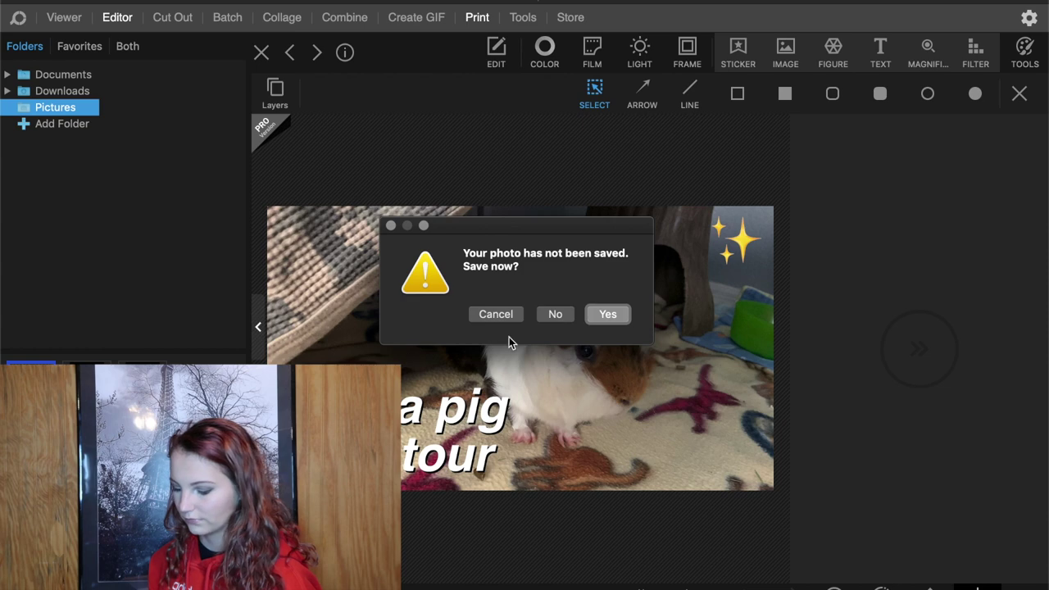
{"action": "left_click", "coordinate": [556, 315]}
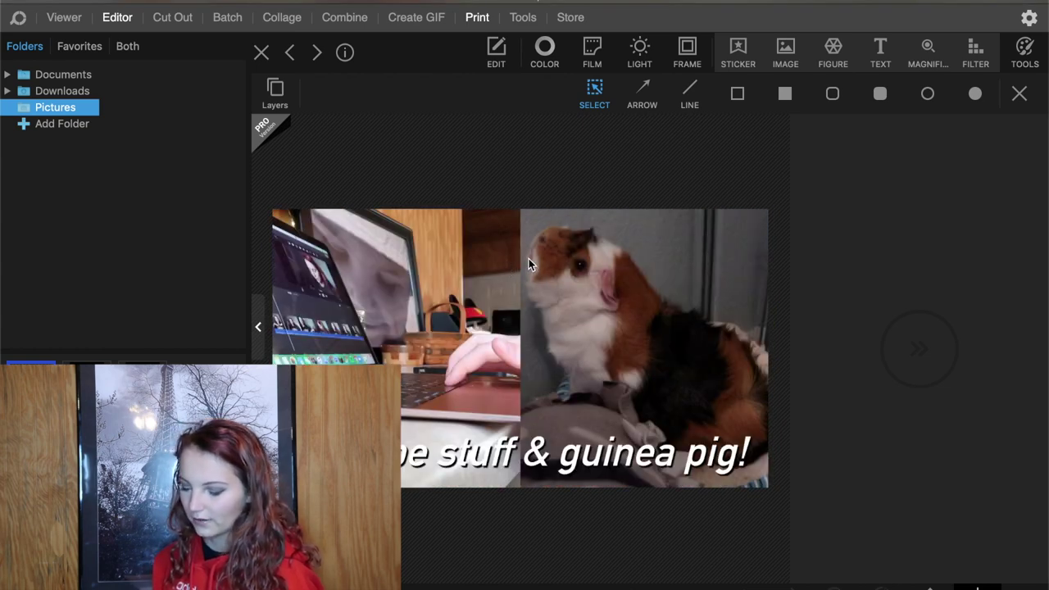
Step: In the COLOR panel, set saturation 12, shadows 25, brightness 22, clarity 13 and vibrance 15
{"action": "left_click", "coordinate": [545, 54]}
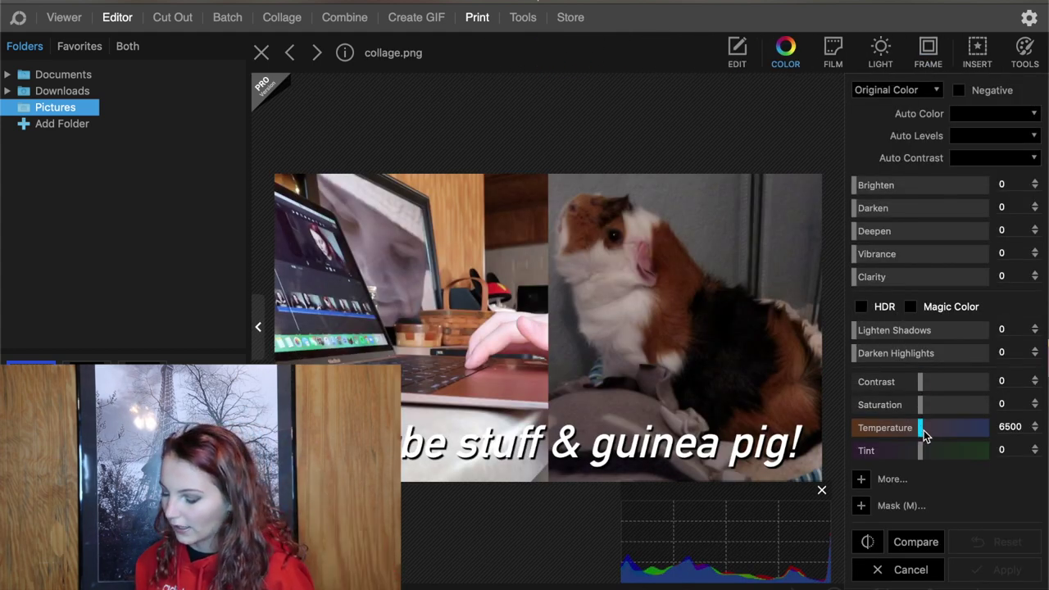
{"action": "left_click_drag", "start_coordinate": [920, 405], "coordinate": [926, 410]}
{"action": "left_click_drag", "start_coordinate": [857, 334], "coordinate": [891, 359]}
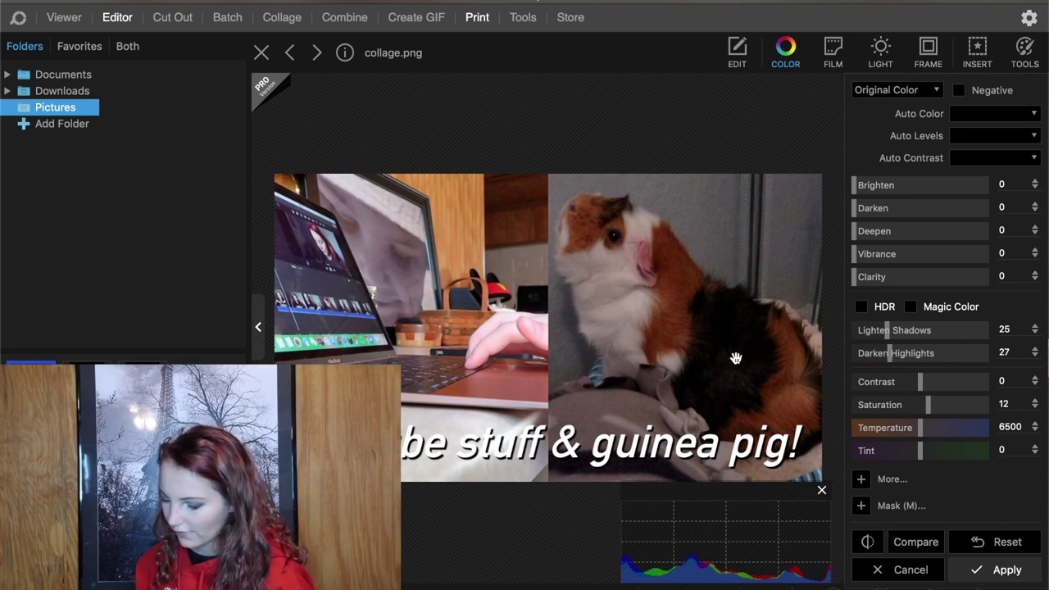
{"action": "left_click_drag", "start_coordinate": [855, 189], "coordinate": [885, 195]}
{"action": "left_click_drag", "start_coordinate": [857, 276], "coordinate": [874, 259]}
{"action": "left_click_drag", "start_coordinate": [916, 408], "coordinate": [925, 434]}
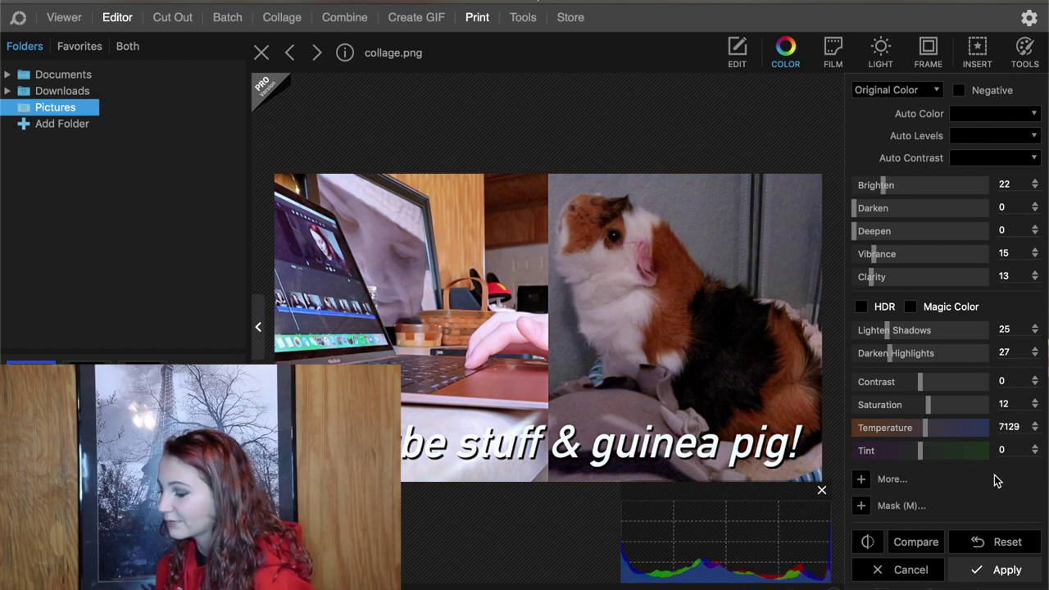